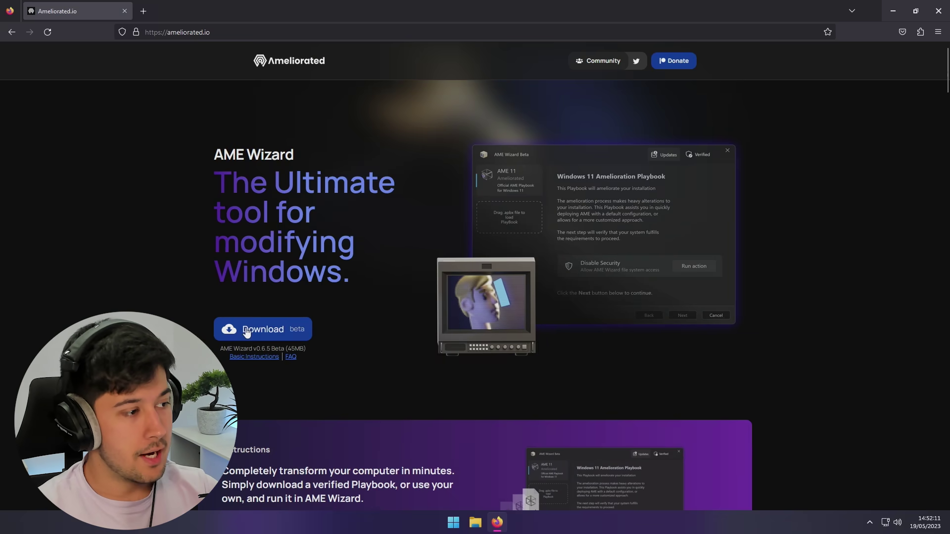
# Step: Download the AME Wizard Beta zip from the ameliorated.io download page
pyautogui.click(217, 349)
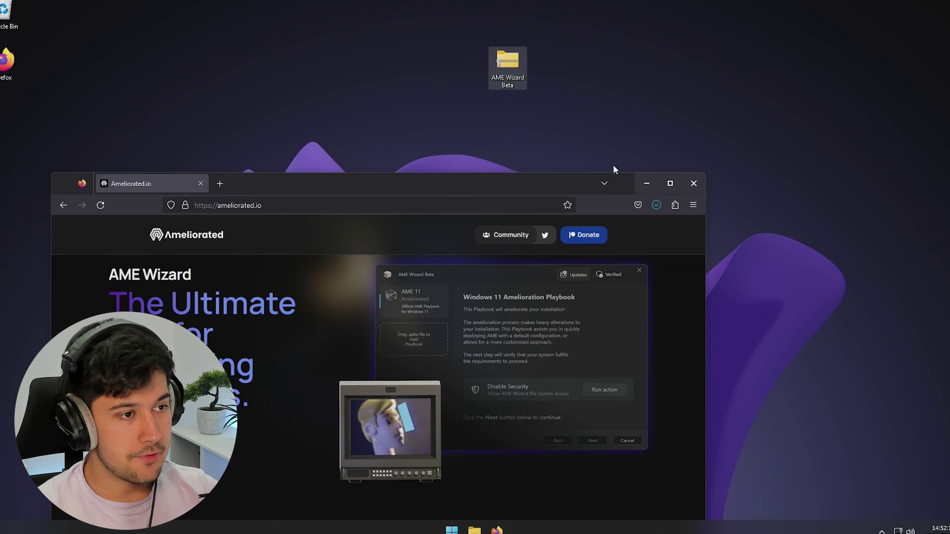
# Step: Open the AME Wizard Beta zip in File Explorer and copy the application onto the desktop
pyautogui.click(651, 185)
pyautogui.doubleClick(517, 49)
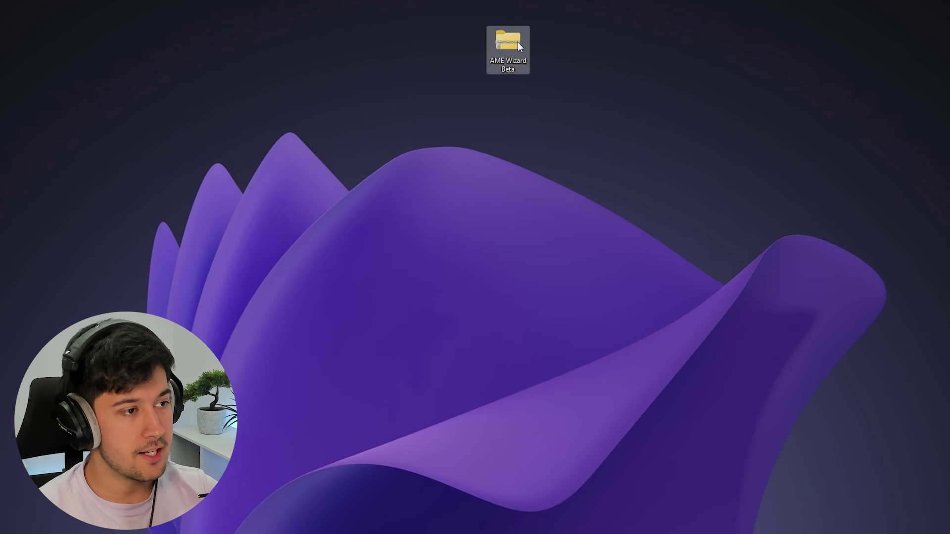
pyautogui.click(352, 192)
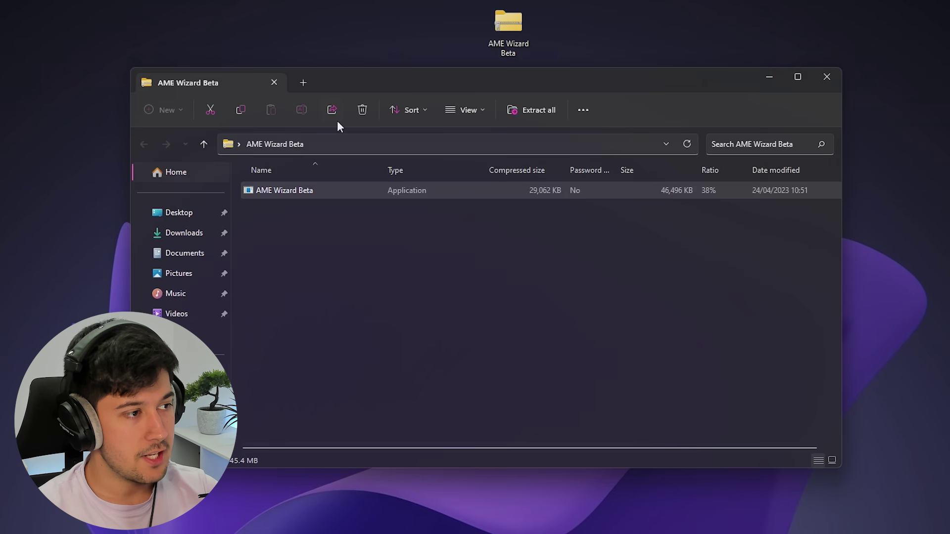
pyautogui.moveTo(292, 195); pyautogui.dragTo(895, 203)
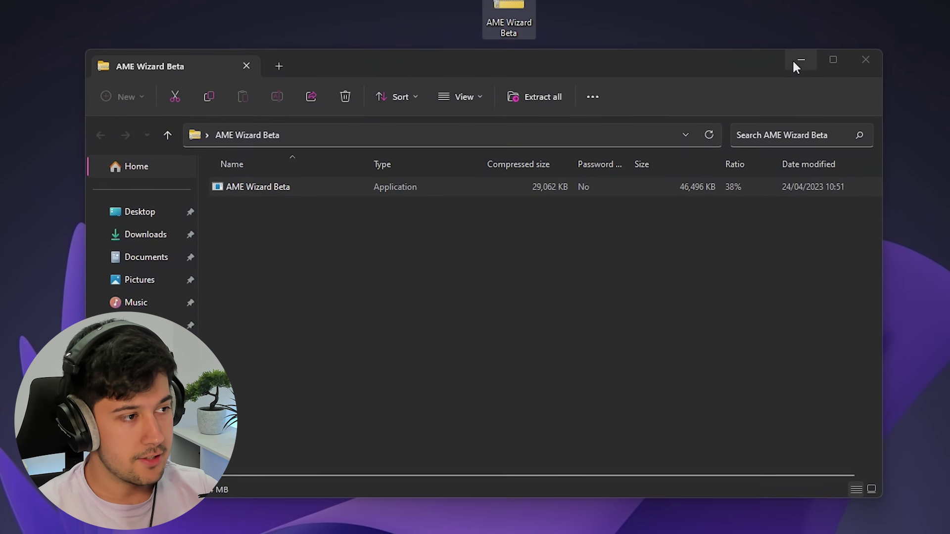
pyautogui.click(797, 61)
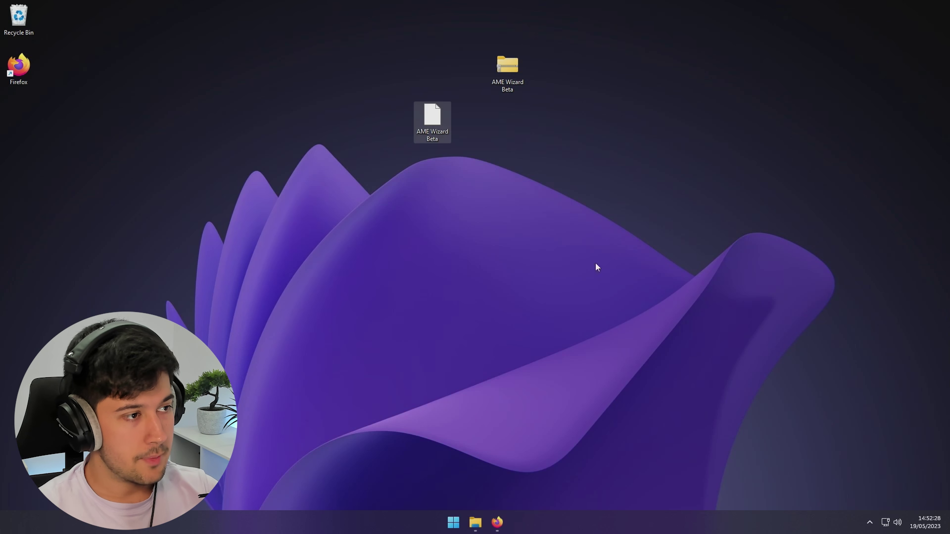
# Step: Open Windows Security's Virus & threat protection settings from the notification area
pyautogui.click(868, 524)
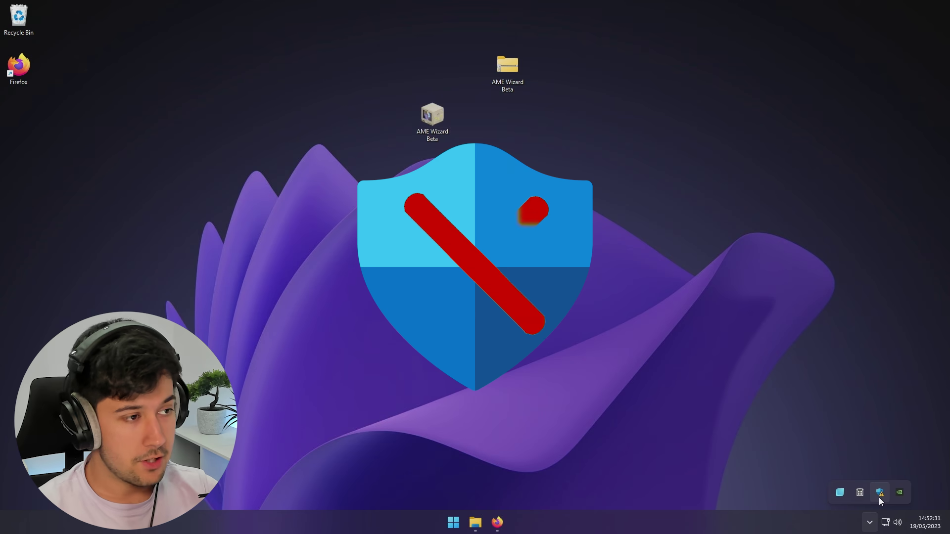
pyautogui.click(879, 492)
pyautogui.click(260, 212)
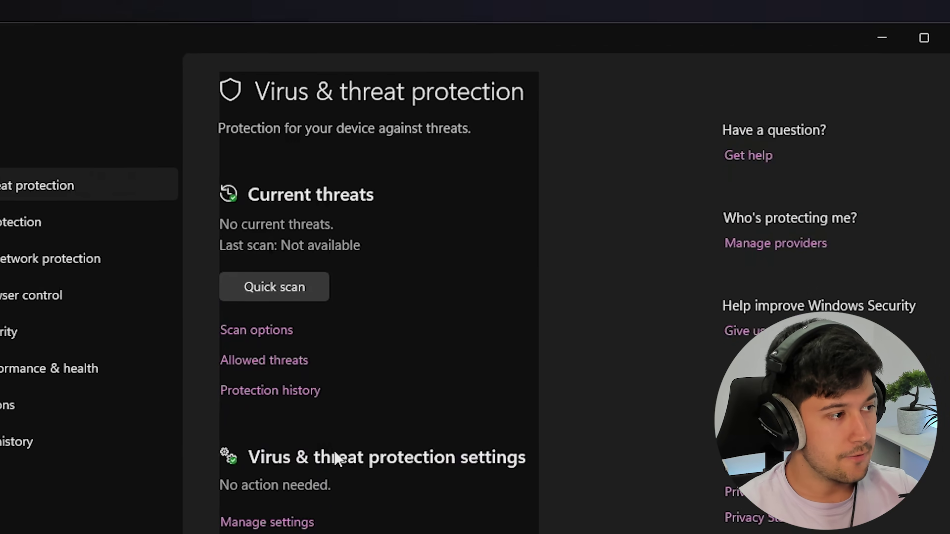
pyautogui.click(277, 523)
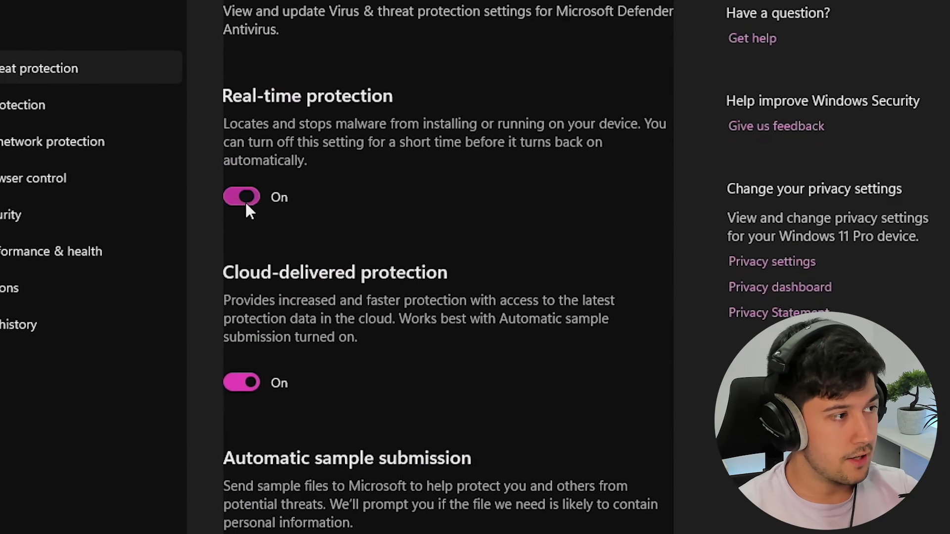
# Step: Turn off real-time protection, automatic sample submission and Tamper Protection
pyautogui.click(247, 383)
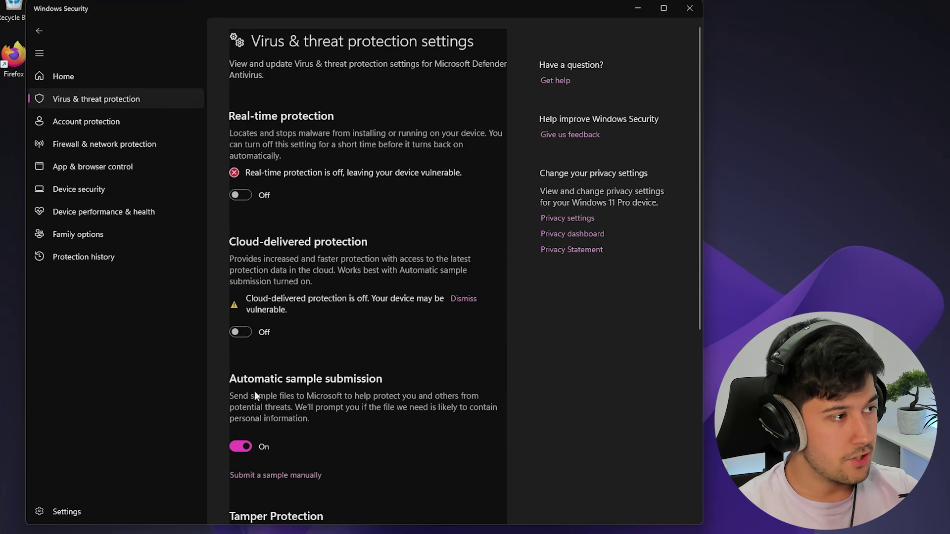
pyautogui.click(246, 447)
pyautogui.scroll(-5, 332, 418)
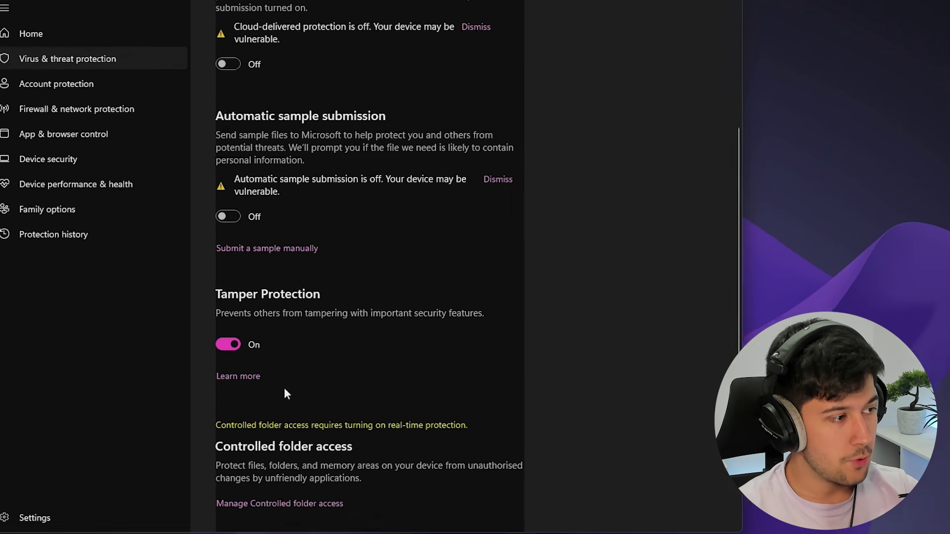
pyautogui.click(233, 340)
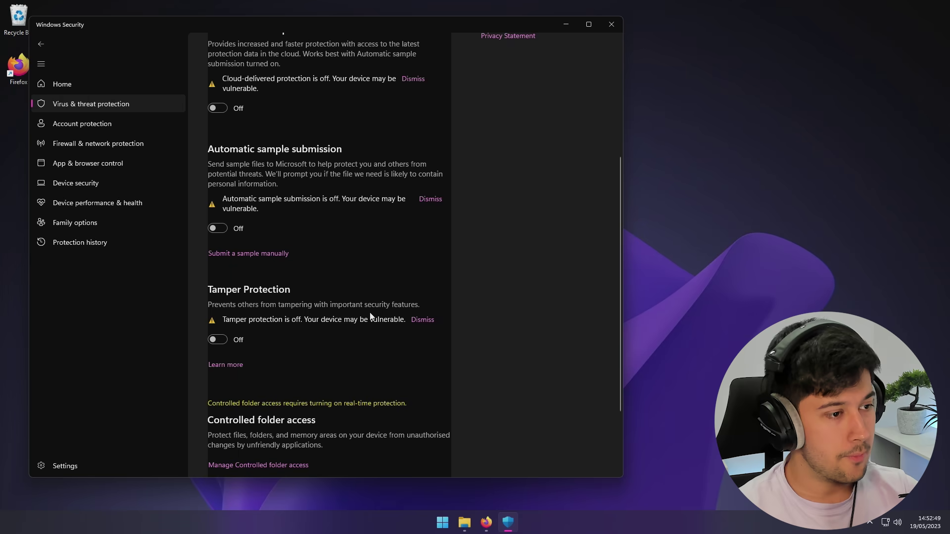
pyautogui.scroll(-2, 369, 316)
pyautogui.scroll(6, 356, 297)
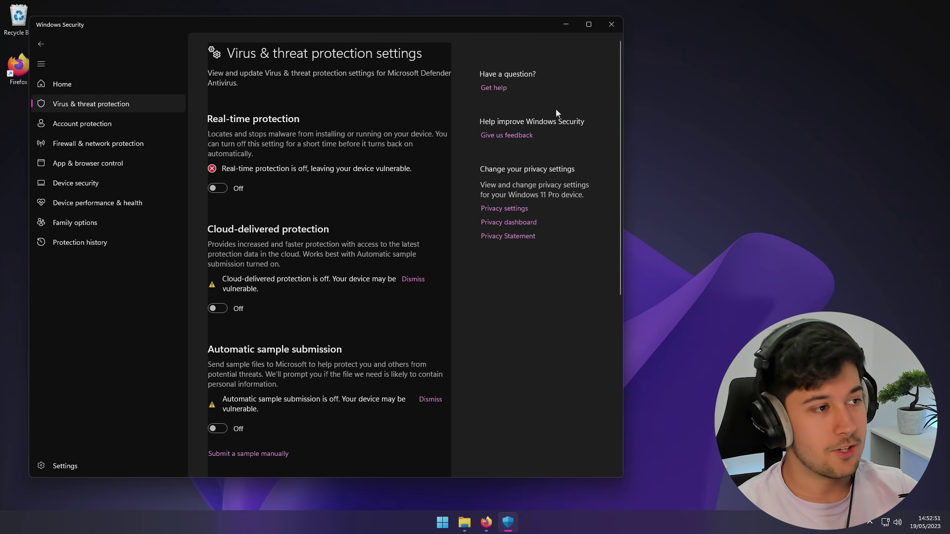
pyautogui.scroll(-5, 434, 186)
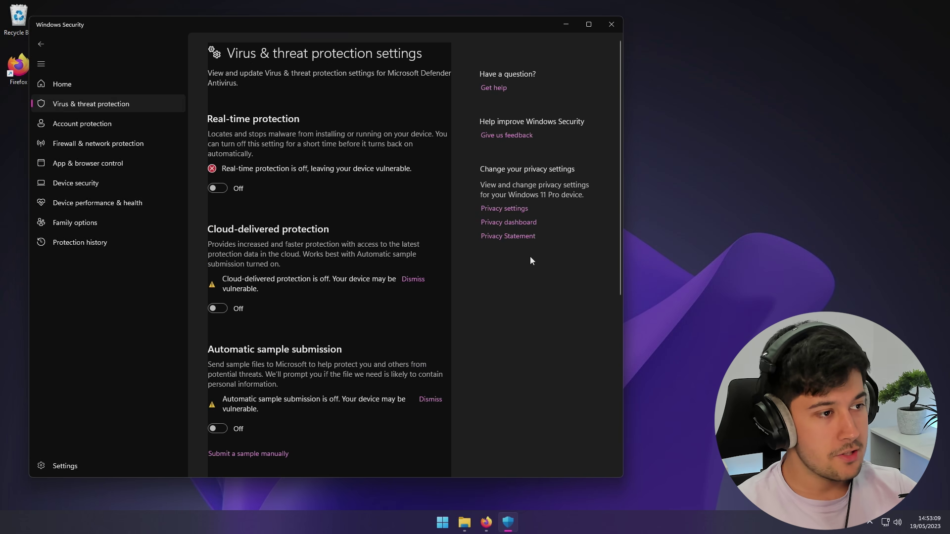
pyautogui.scroll(-5, 291, 162)
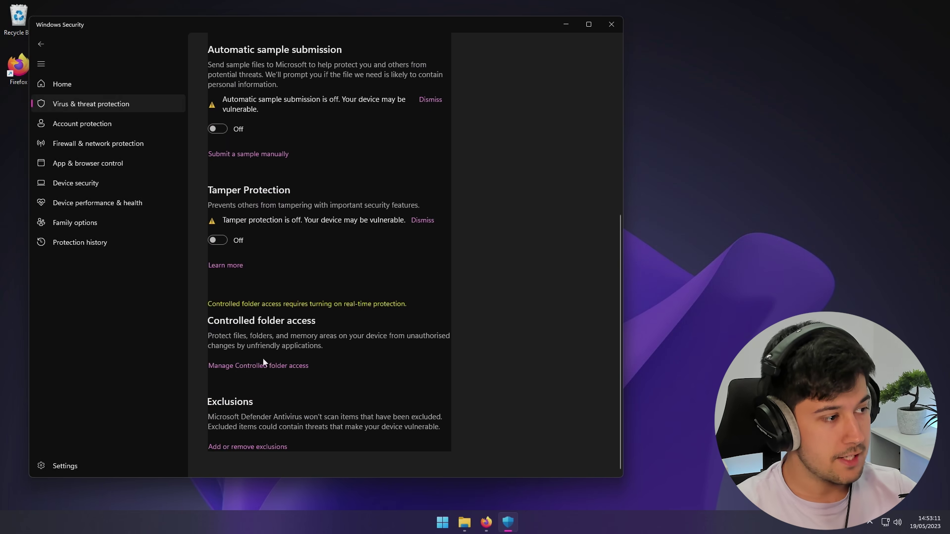
pyautogui.scroll(5, 479, 252)
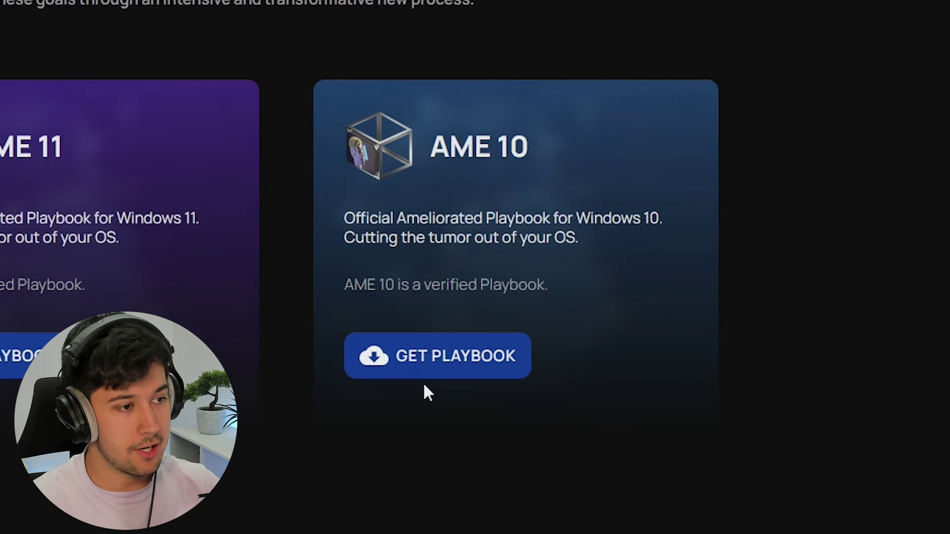
# Step: Get the AME 11 playbook from the Playbooks section on ameliorated.io
pyautogui.moveTo(92, 202); pyautogui.dragTo(0, 164)
pyautogui.click(81, 150)
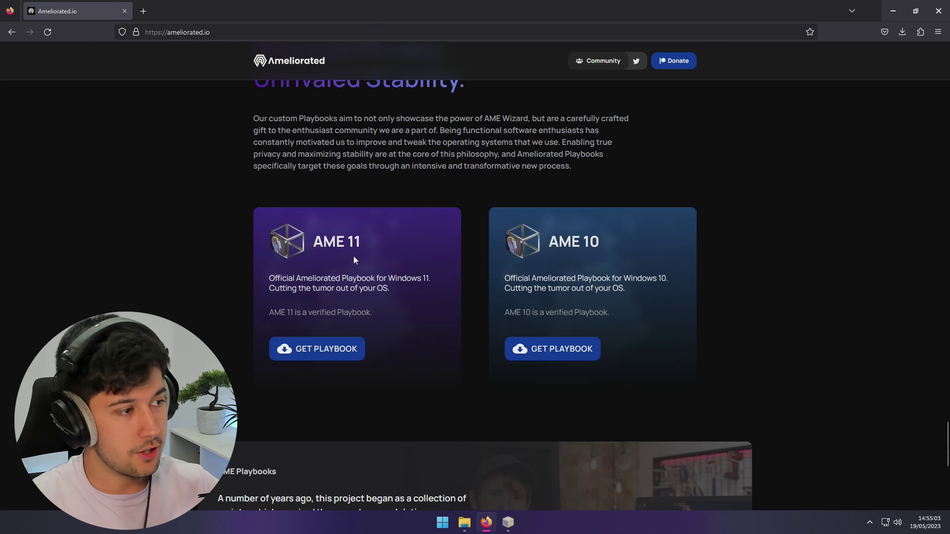
pyautogui.scroll(1, 300, 262)
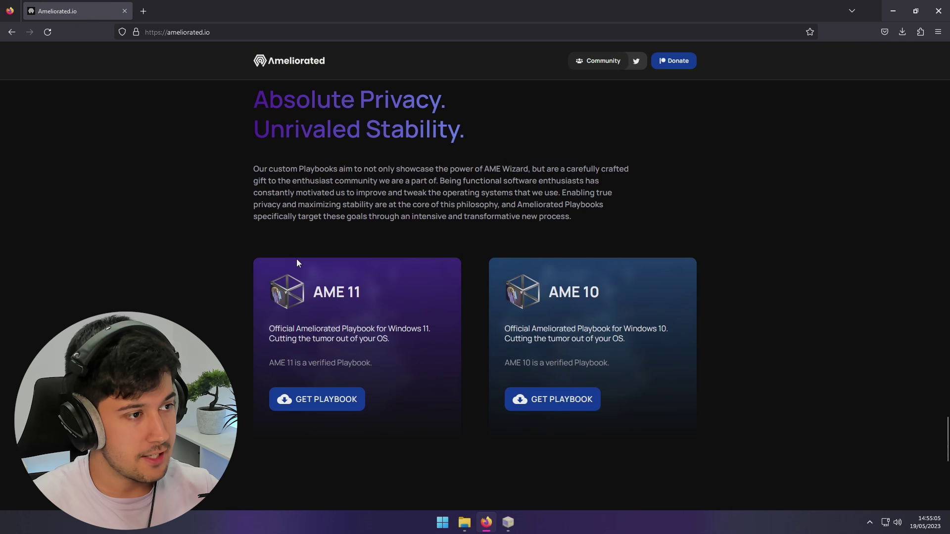
pyautogui.click(300, 399)
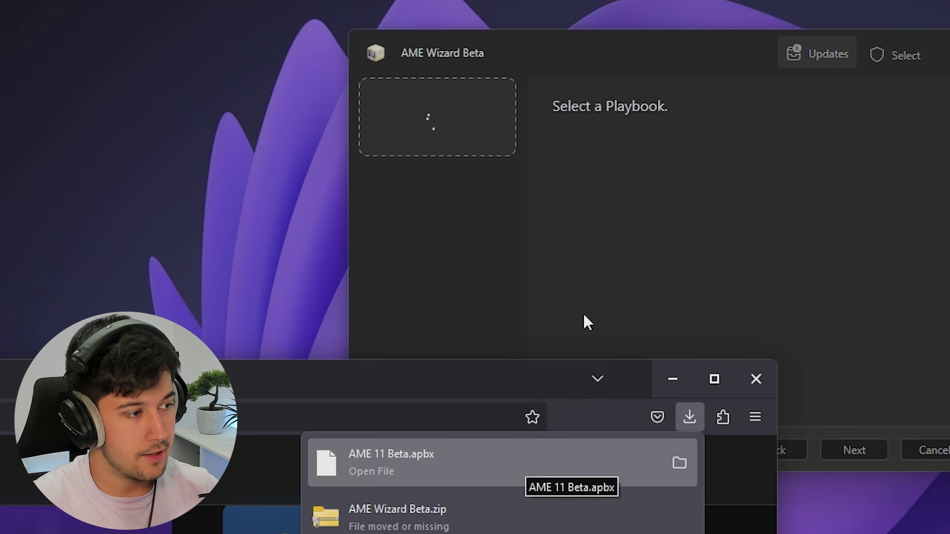
# Step: Load AME 11 Beta.apbx in AME Wizard, pass the requirements check, and run Prepare System
pyautogui.click(672, 378)
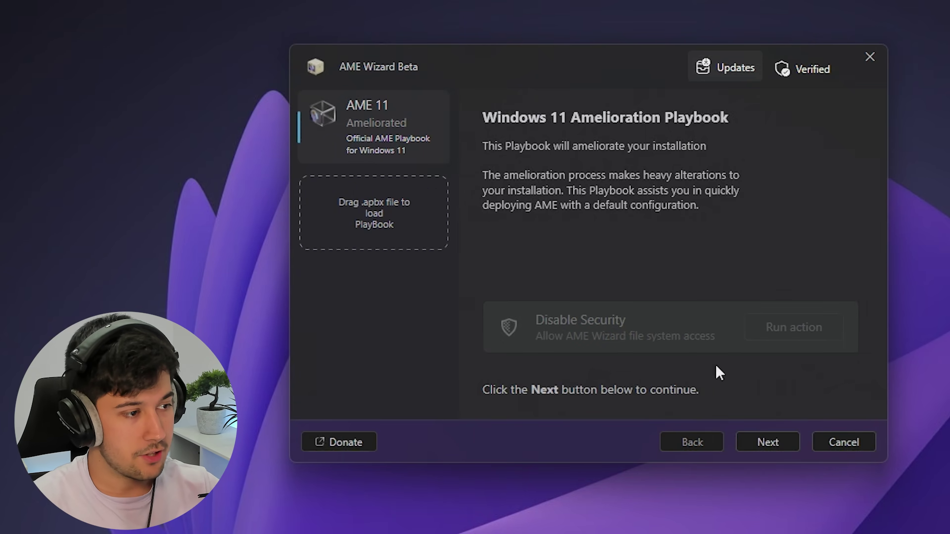
pyautogui.click(750, 437)
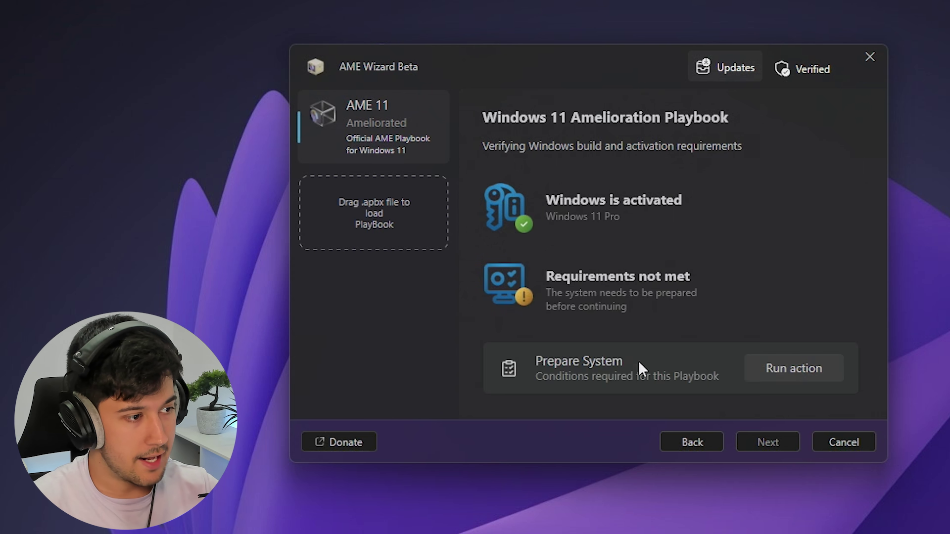
pyautogui.click(760, 366)
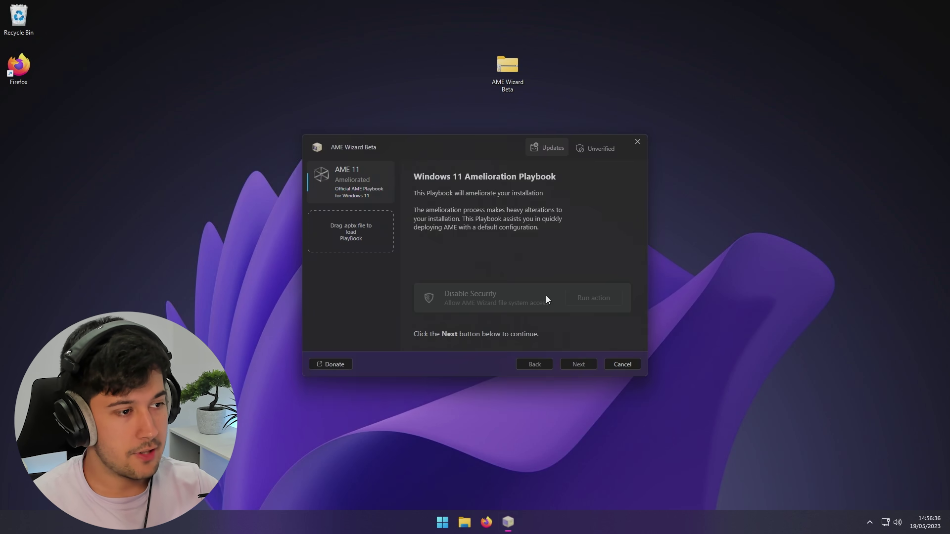
# Step: Advance past the requirements page and confirm the default user password with automatic login
pyautogui.click(576, 362)
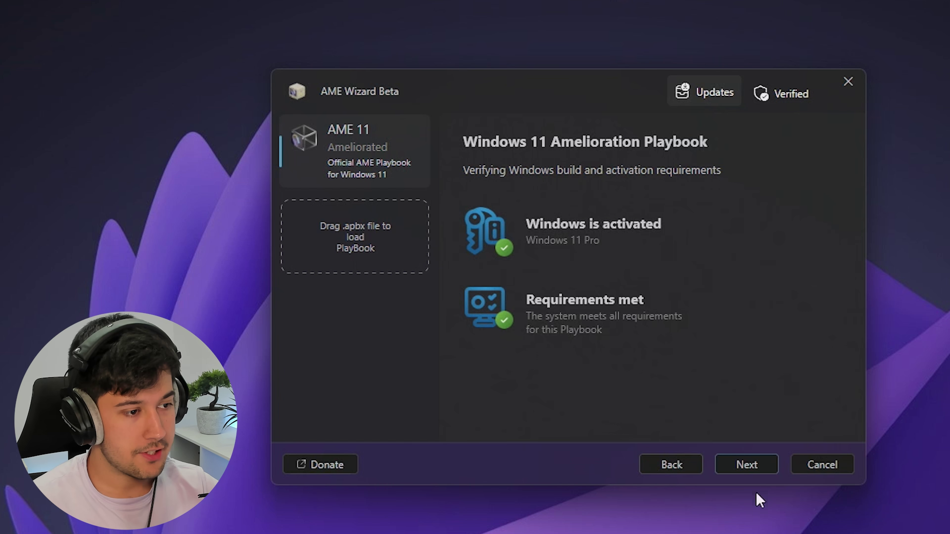
pyautogui.click(748, 464)
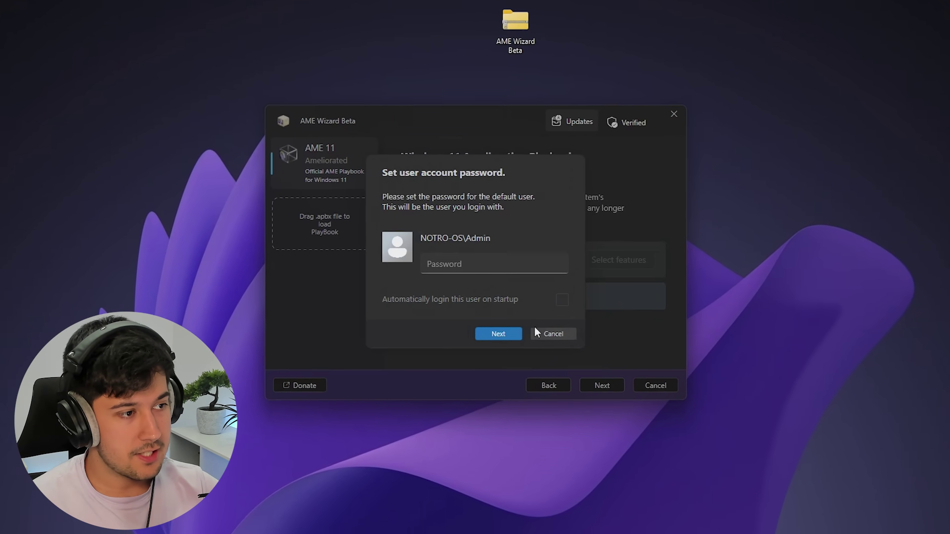
pyautogui.click(470, 265)
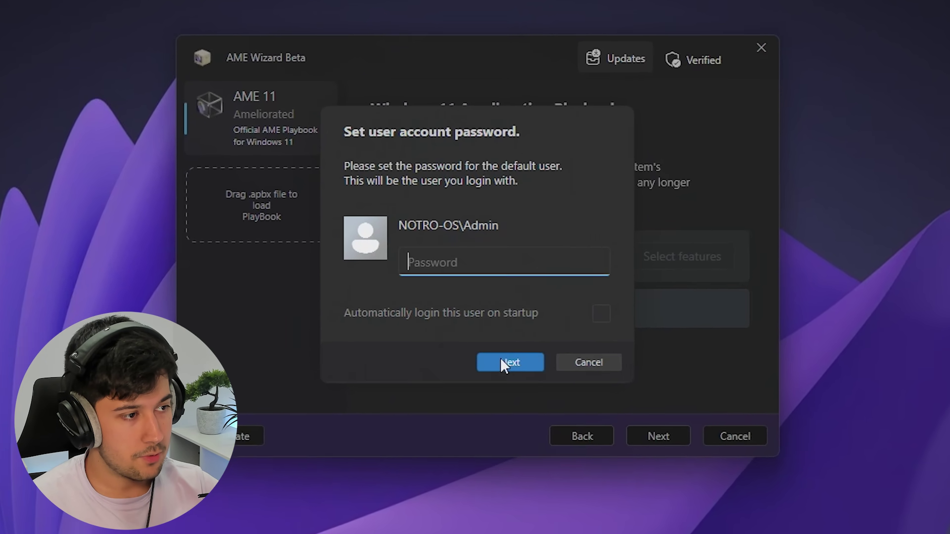
pyautogui.click(504, 355)
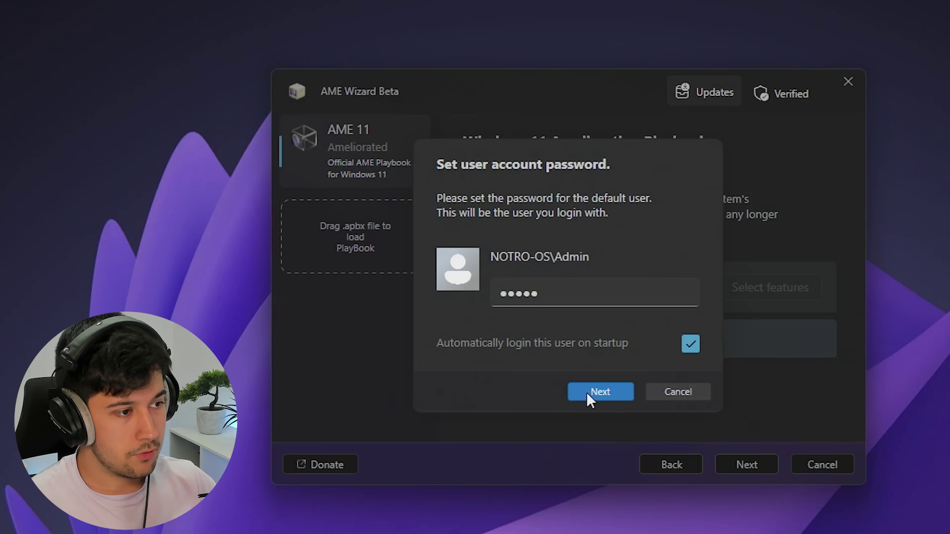
pyautogui.click(589, 394)
# Step: Enter the Administrator account password and confirm it to begin ameliorating
pyautogui.click(567, 294)
pyautogui.write('*')
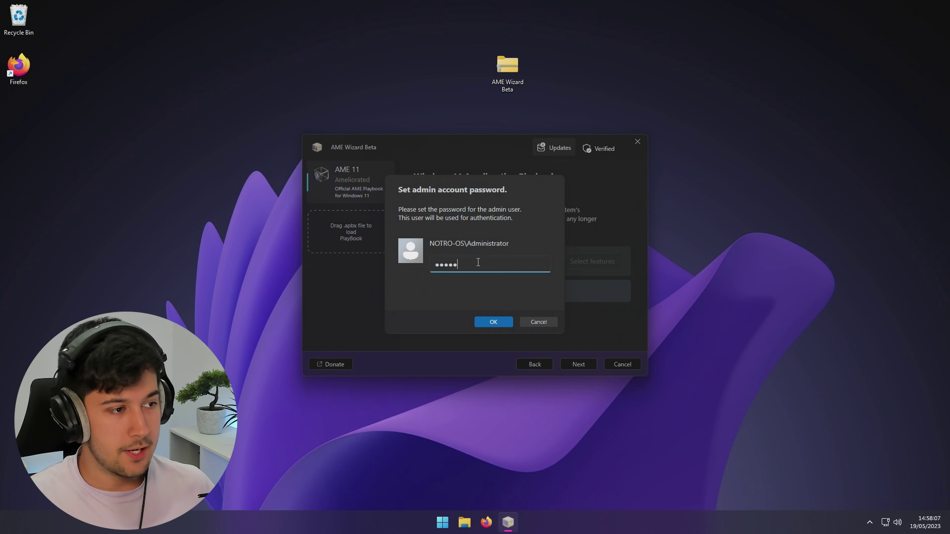
pyautogui.click(495, 322)
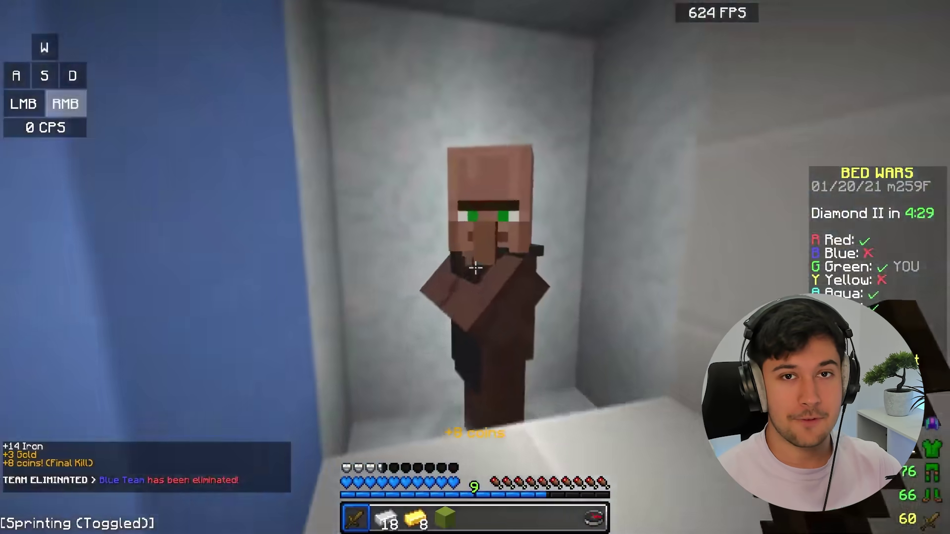
# Step: Buy wool from the villager's Blocks shop and check a SkyWars chest's loot
pyautogui.rightClick(484, 269)
pyautogui.click(394, 143)
pyautogui.click(392, 190)
pyautogui.click(392, 189)
pyautogui.click(393, 190)
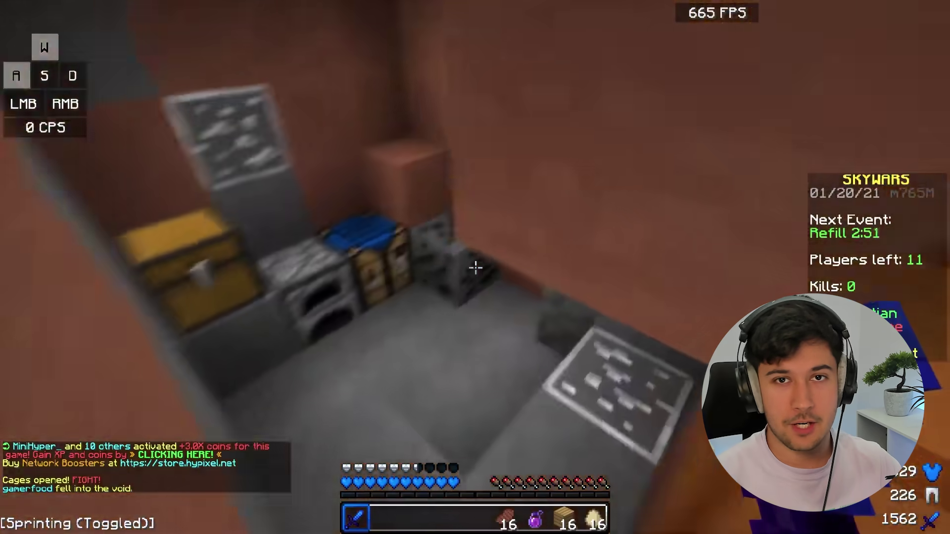
pyautogui.rightClick(475, 267)
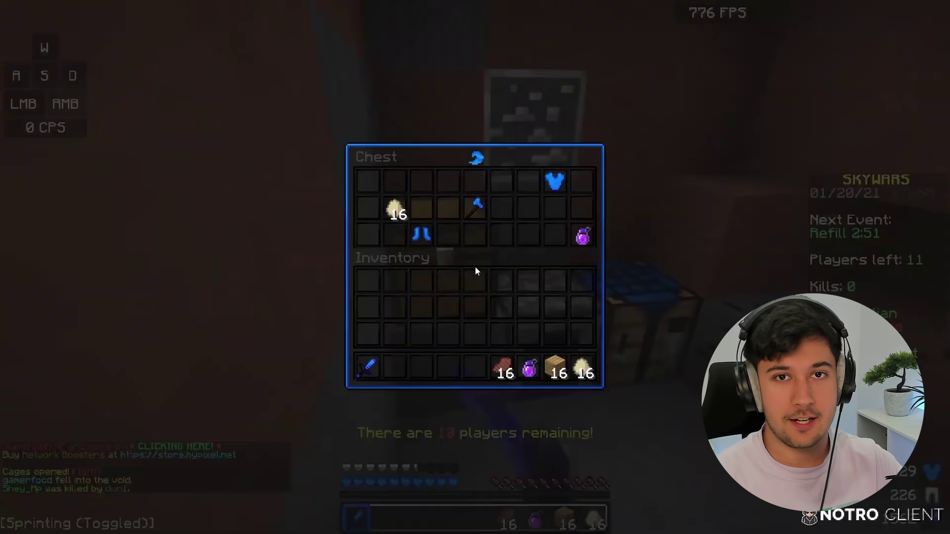
pyautogui.press('Escape')
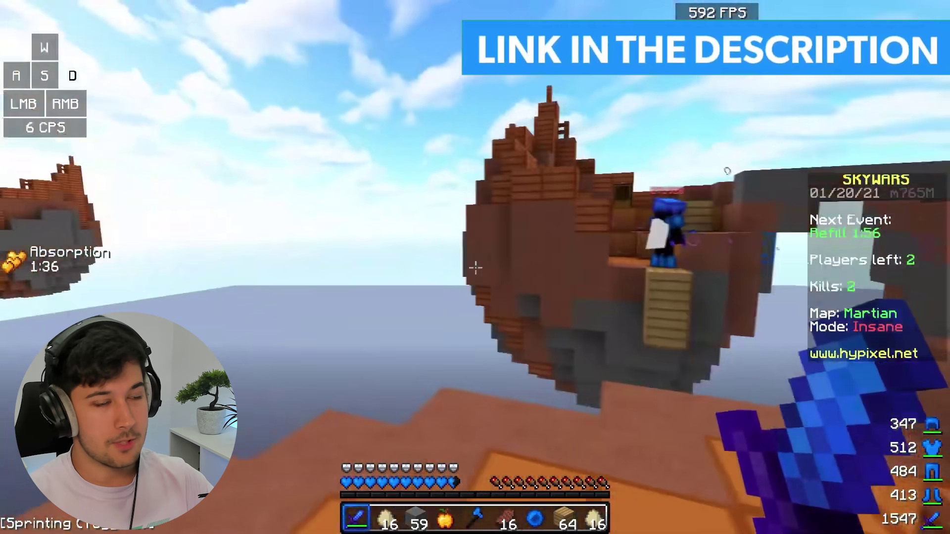
# Step: Eat a Golden Apple, then walk toward the ore-block display
pyautogui.press('4')
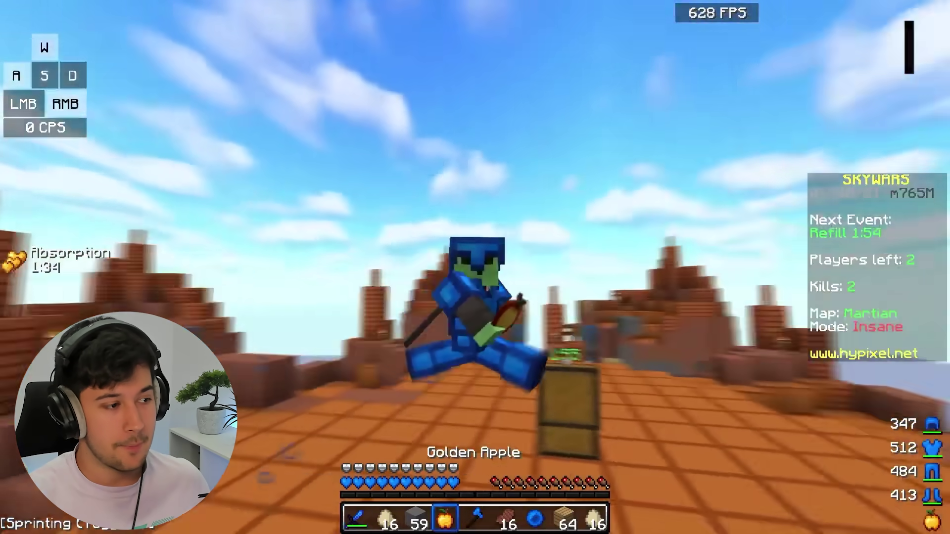
pyautogui.press('F5')
pyautogui.rightClick(475, 267)
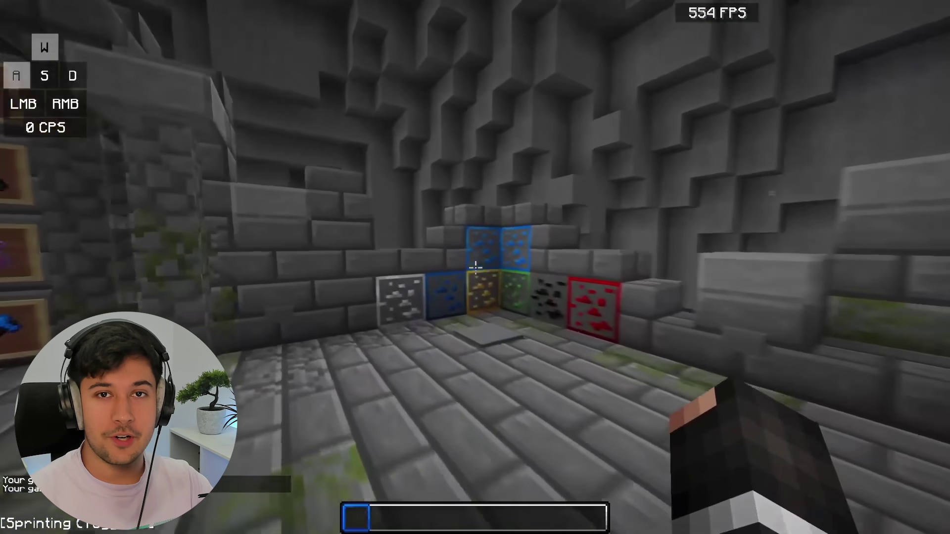
pyautogui.press('s')
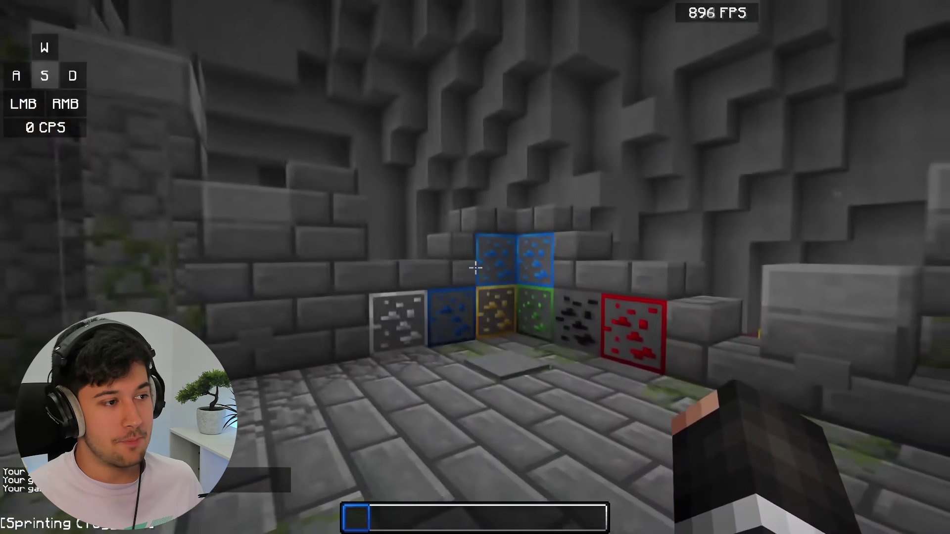
pyautogui.press('w')
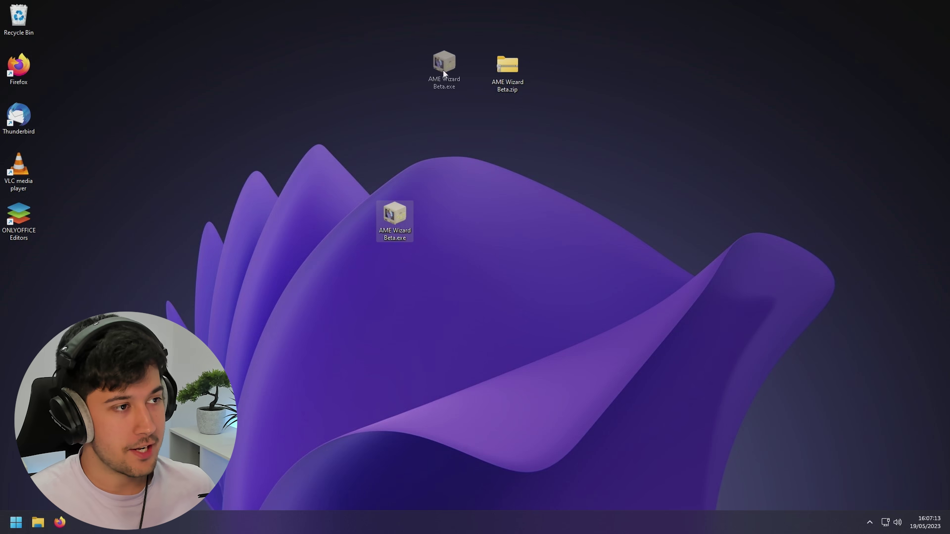
# Step: Place AME Wizard Beta.exe beside its zip, then open ONLYOFFICE Editors and start a Document
pyautogui.moveTo(443, 70); pyautogui.dragTo(444, 71)
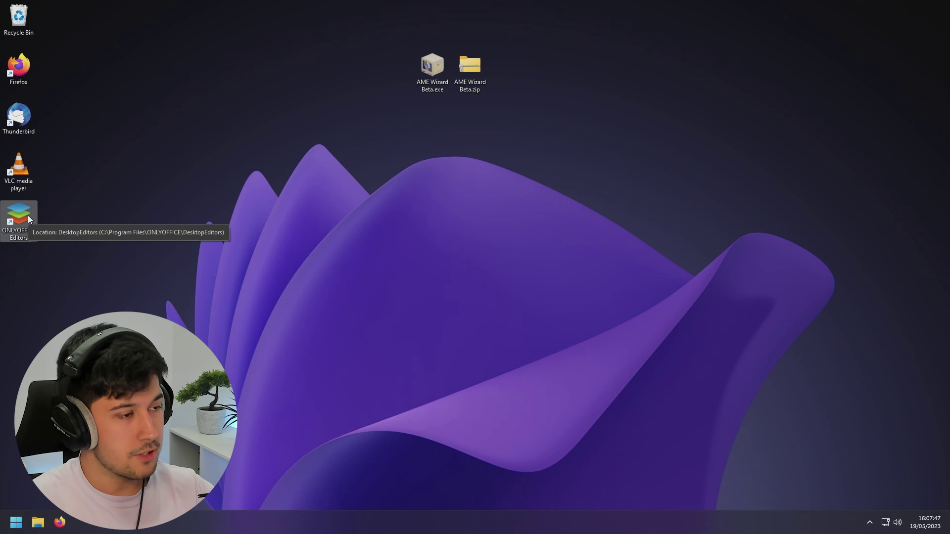
pyautogui.doubleClick(29, 380)
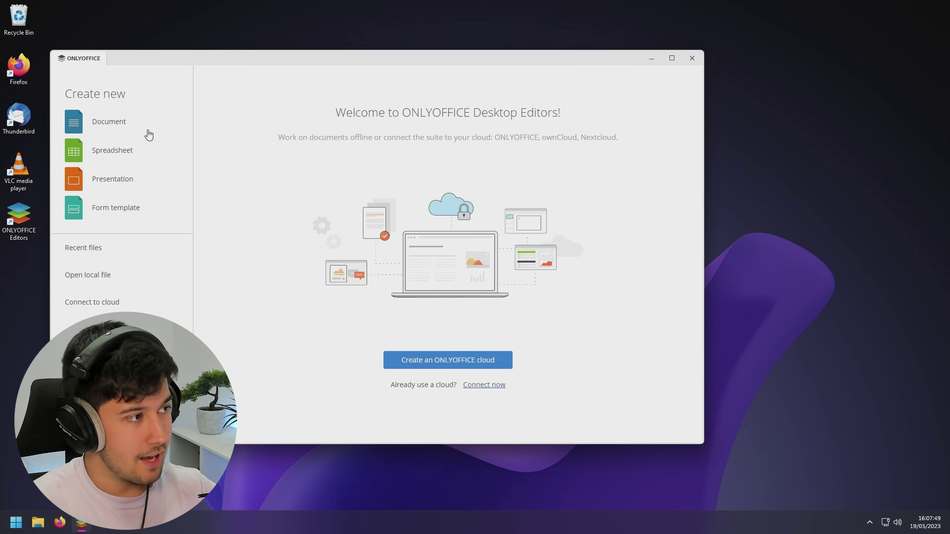
pyautogui.click(118, 121)
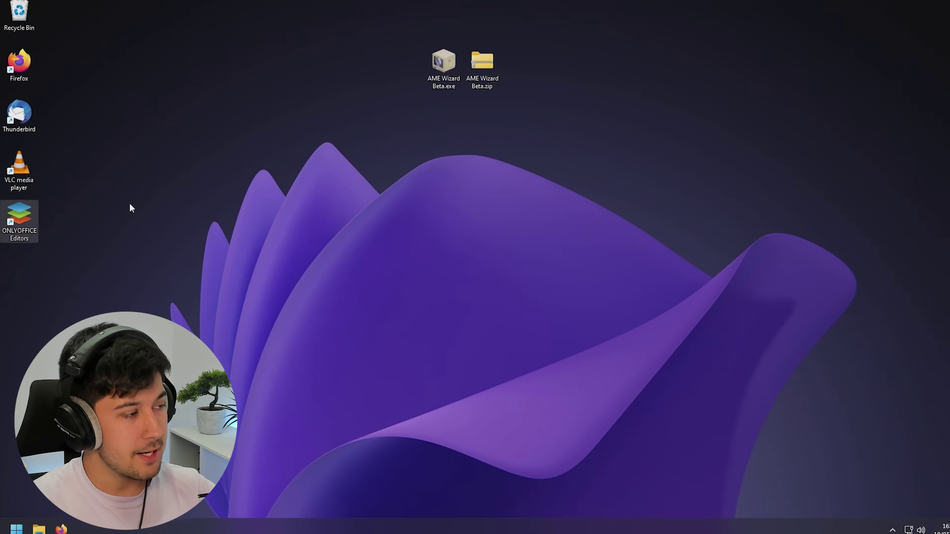
pyautogui.moveTo(190, 275); pyautogui.dragTo(26, 221)
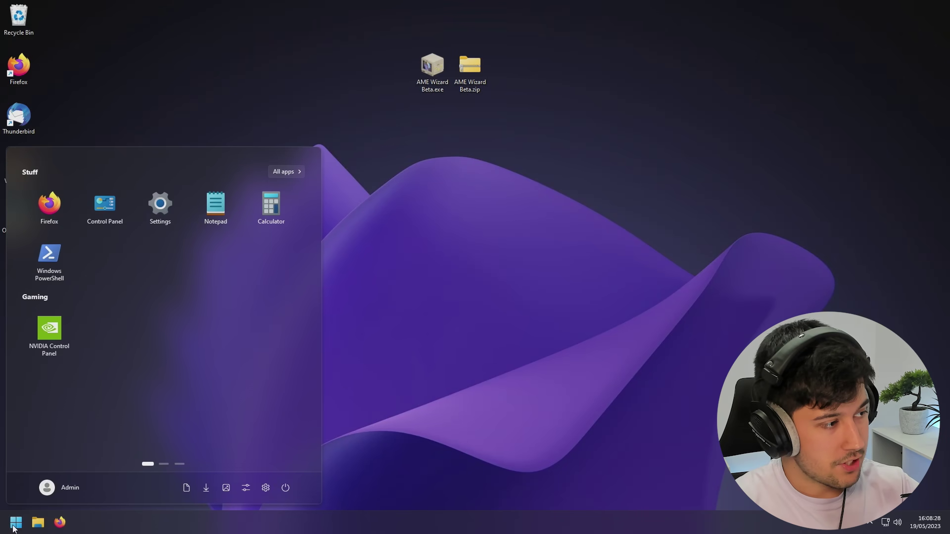
pyautogui.click(16, 519)
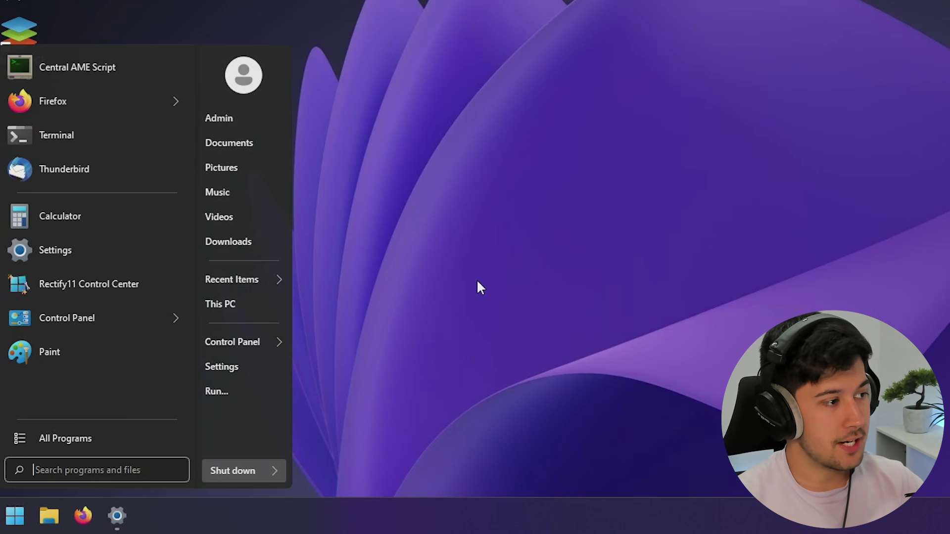
pyautogui.moveTo(175, 318)
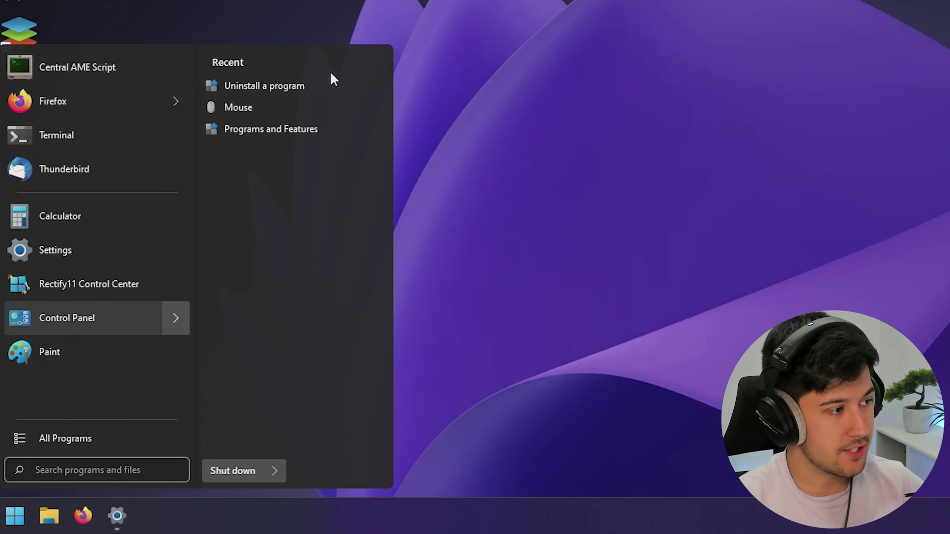
pyautogui.click(609, 187)
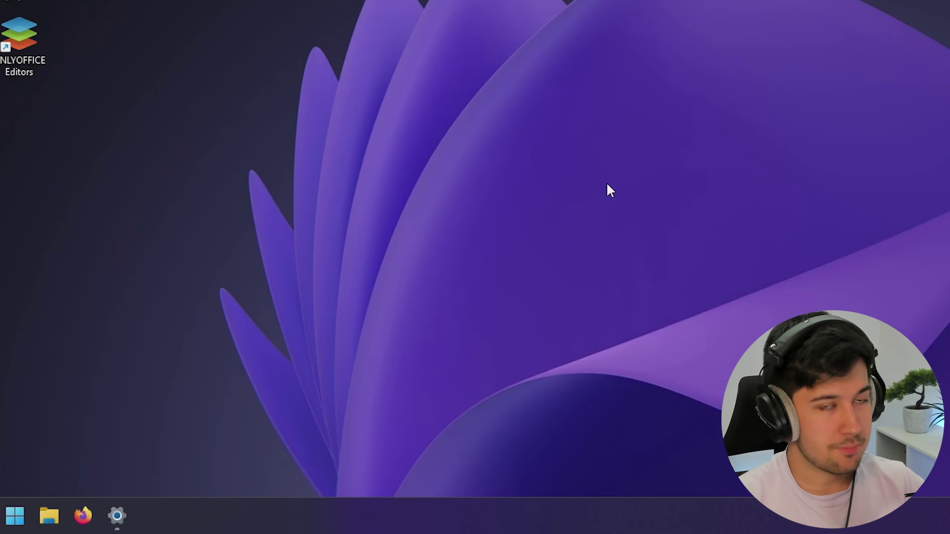
pyautogui.rightClick(11, 521)
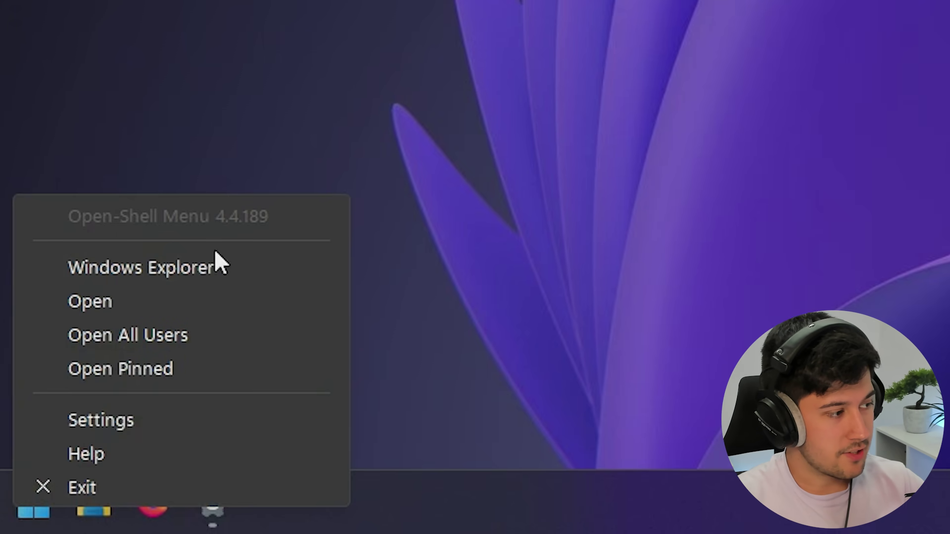
pyautogui.click(133, 422)
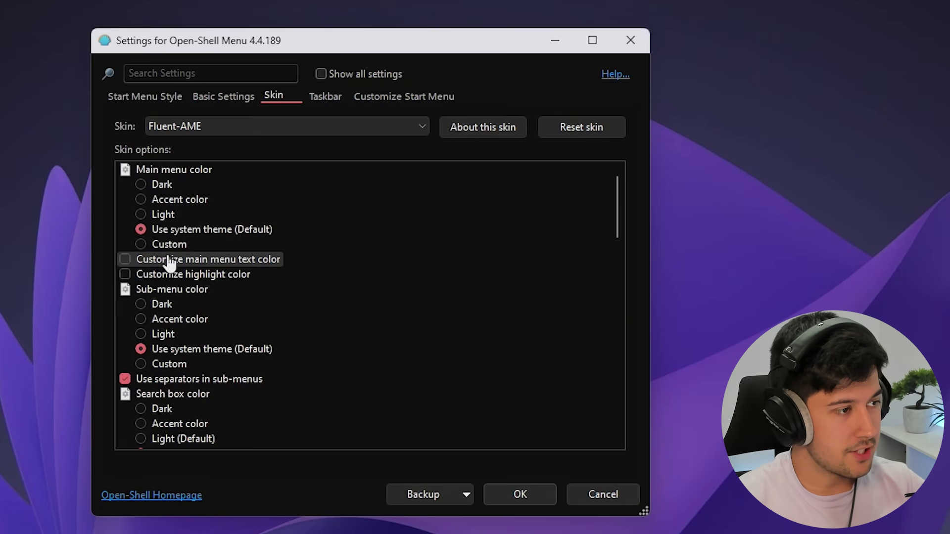
pyautogui.click(212, 124)
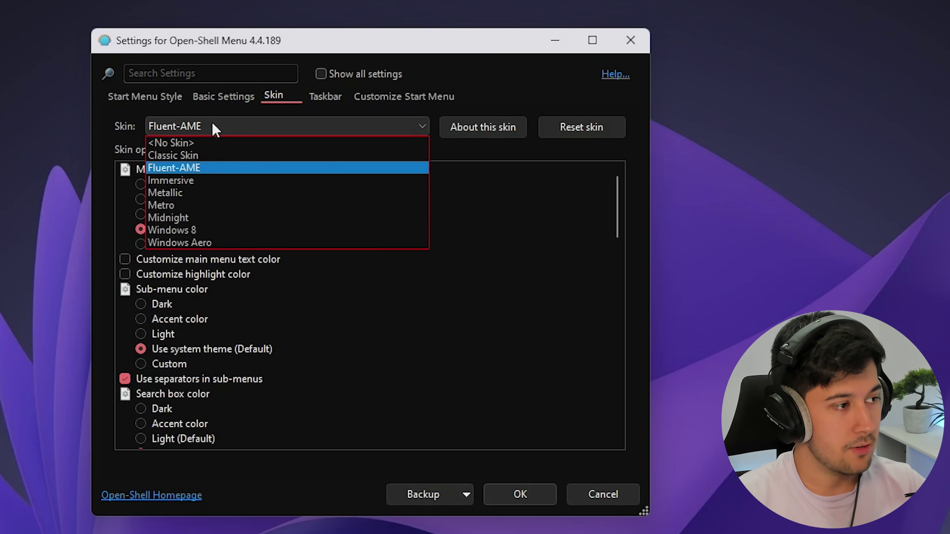
pyautogui.click(212, 126)
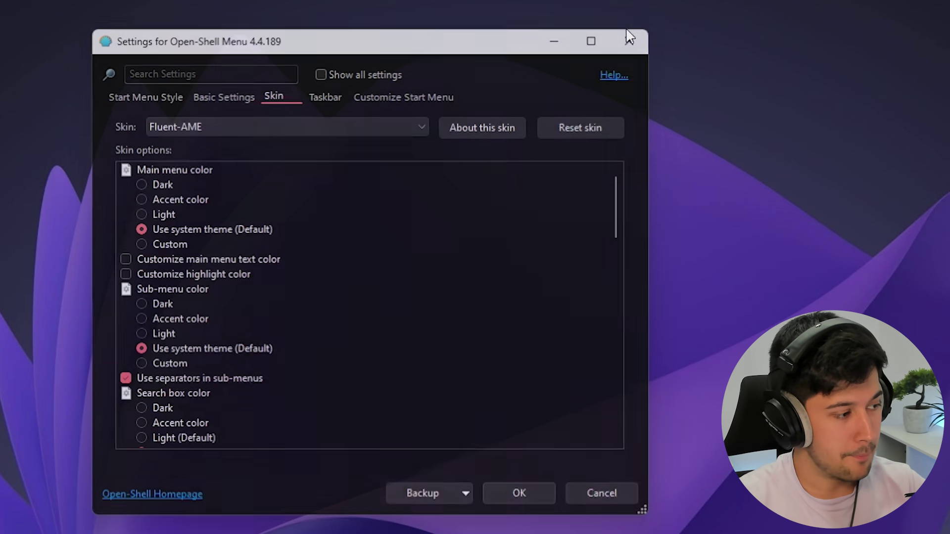
pyautogui.press('Return')
pyautogui.press('super')
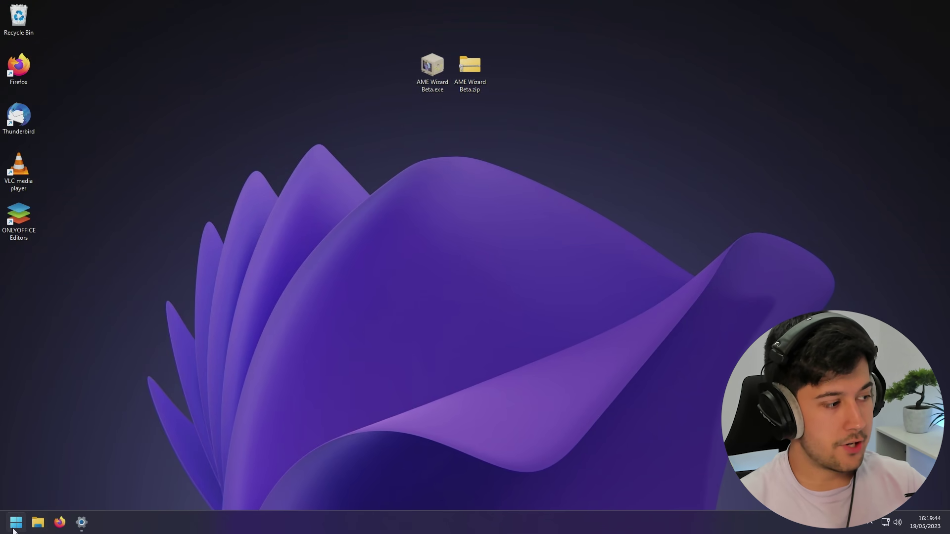
pyautogui.click(13, 527)
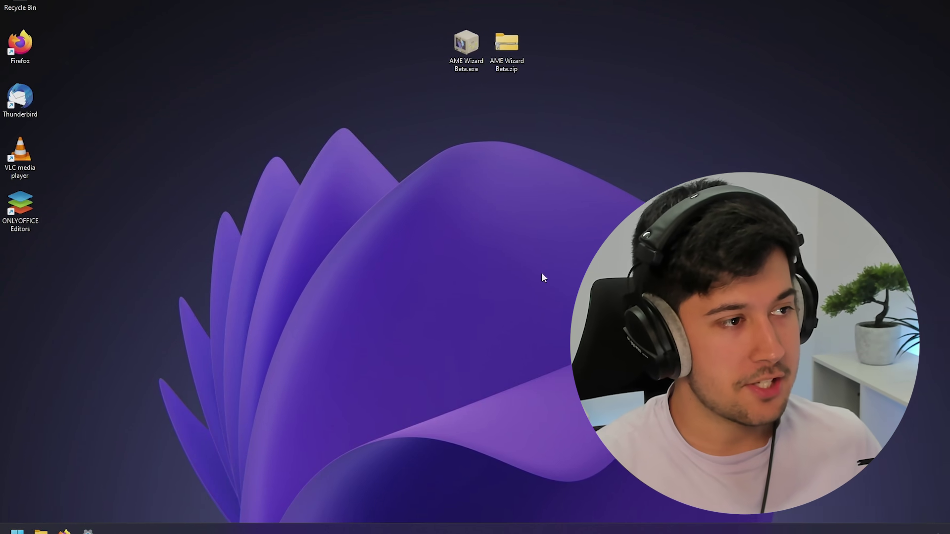
# Step: Launch Central AME Script from Start and approve its UAC prompt with the Administrator password
pyautogui.press('super')
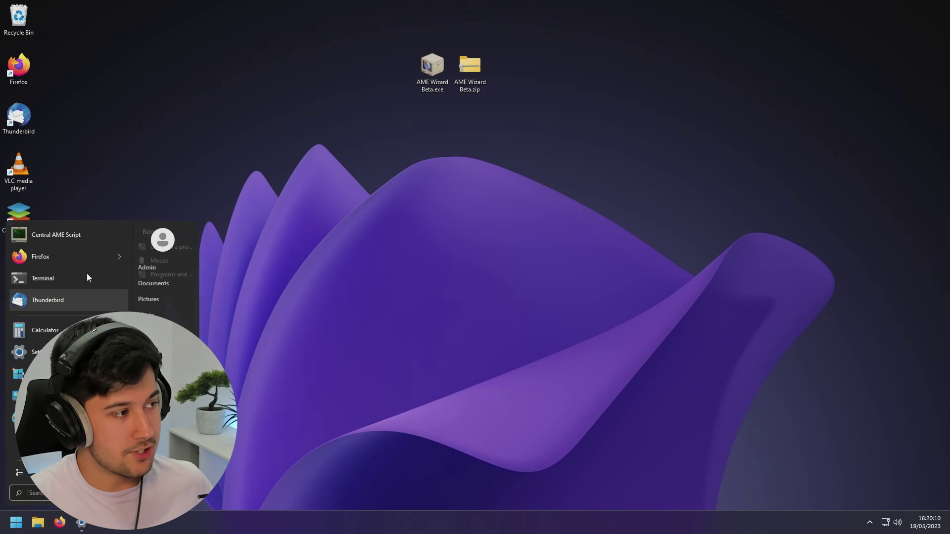
pyautogui.click(107, 151)
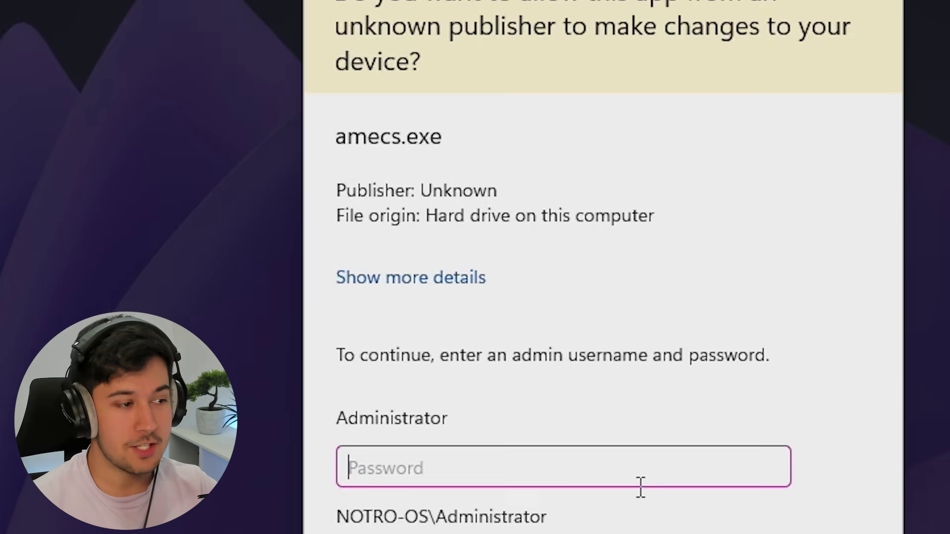
pyautogui.write('12')
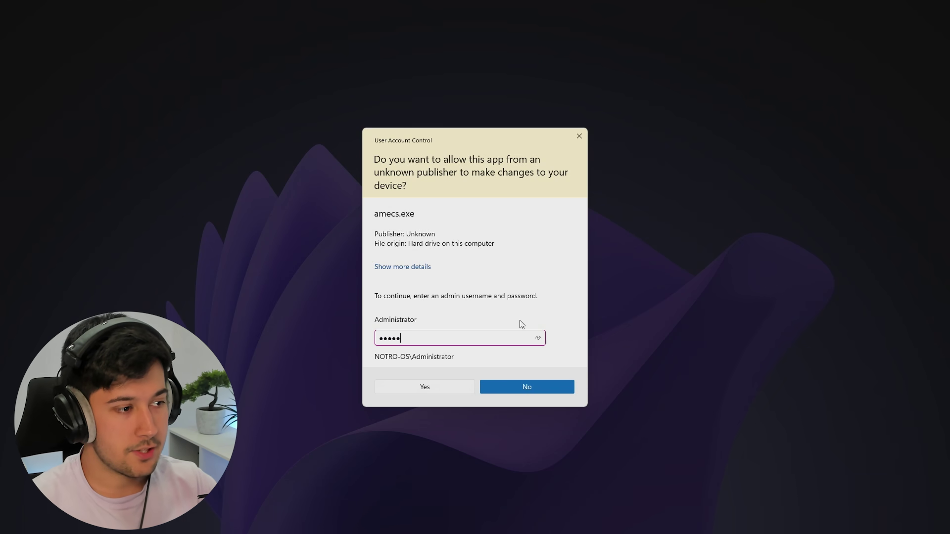
pyautogui.click(425, 386)
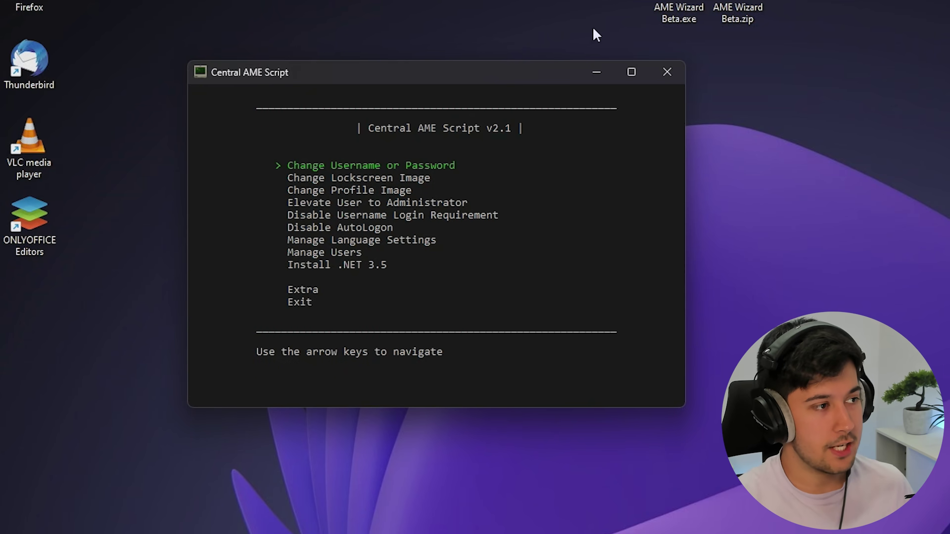
# Step: Move the console aside, open Change Username or Password, then return to the main menu
pyautogui.moveTo(515, 83); pyautogui.dragTo(682, 140)
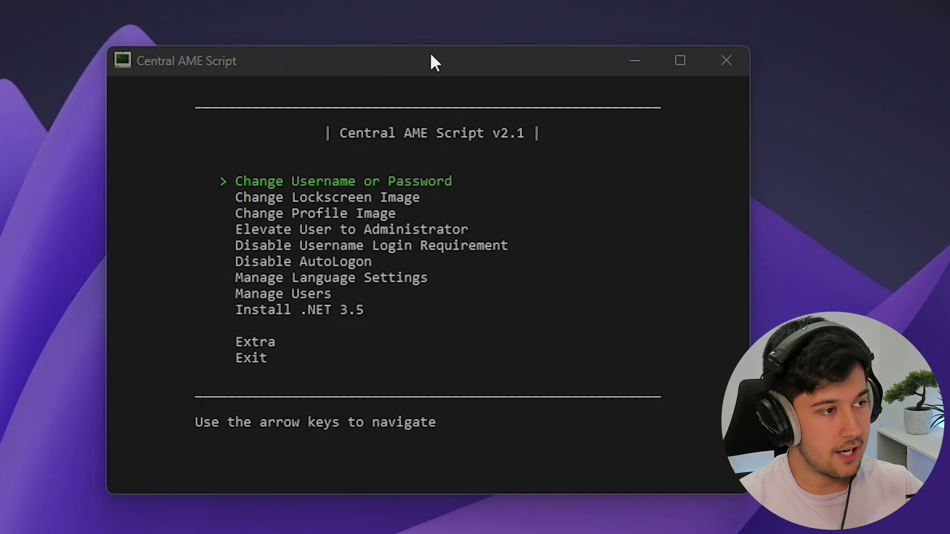
pyautogui.moveTo(413, 56); pyautogui.dragTo(444, 87)
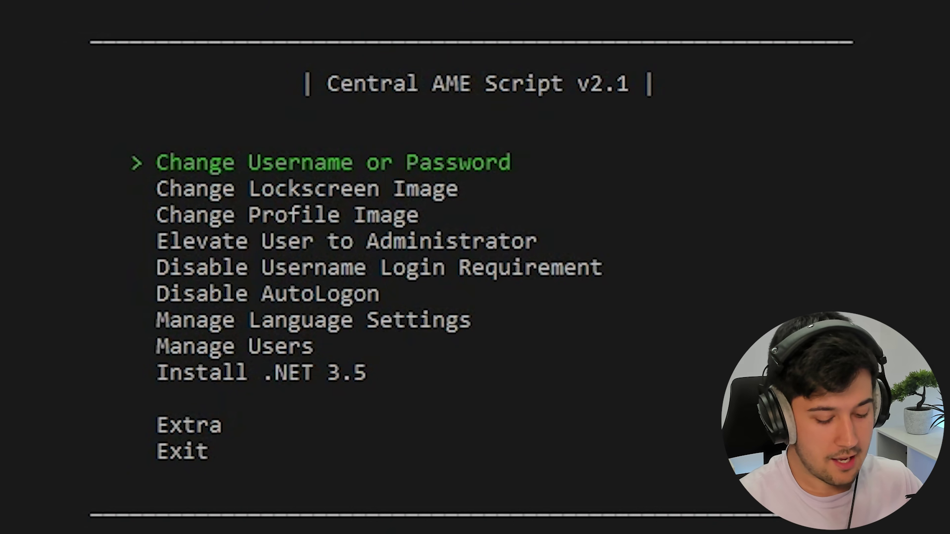
pyautogui.press('Down')
pyautogui.press('Up')
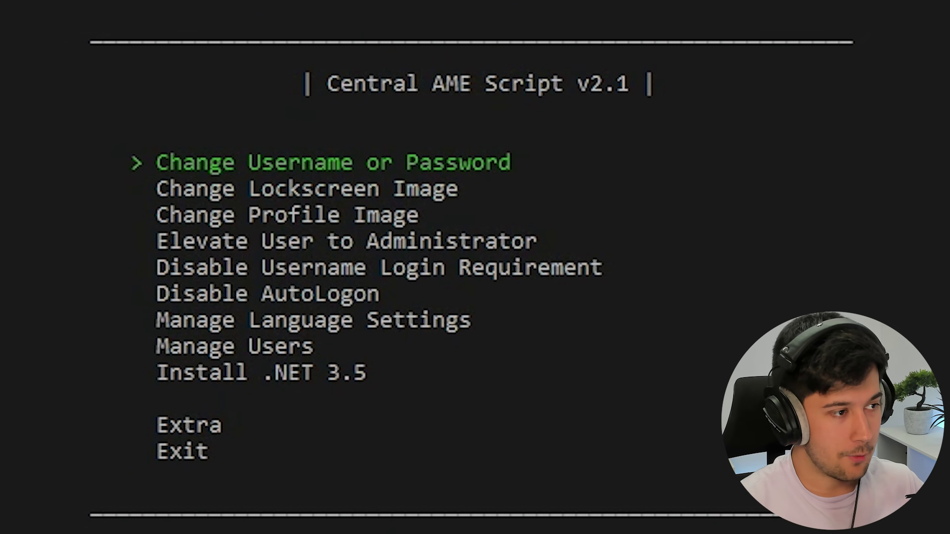
pyautogui.press('Return')
pyautogui.press('Down')
pyautogui.press('Down')
pyautogui.press('Down')
pyautogui.press('Down')
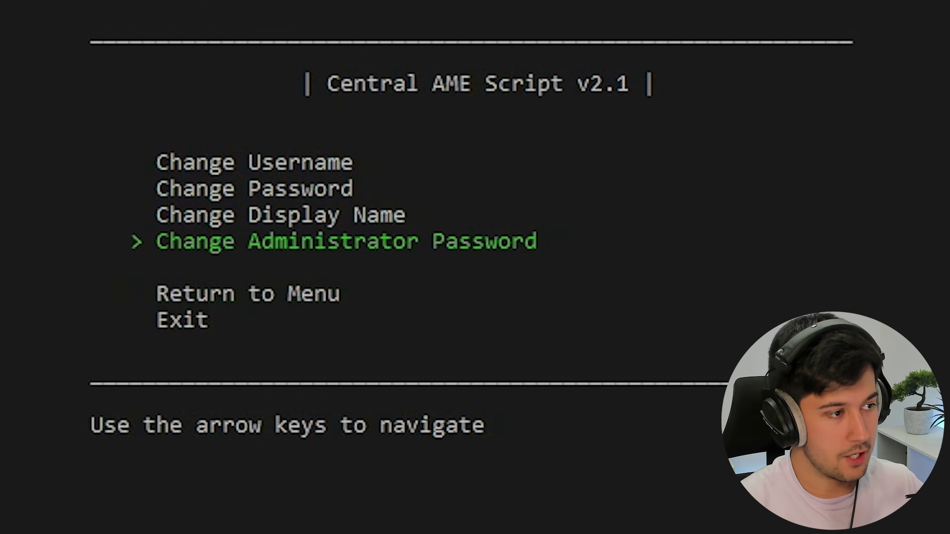
pyautogui.press('Return')
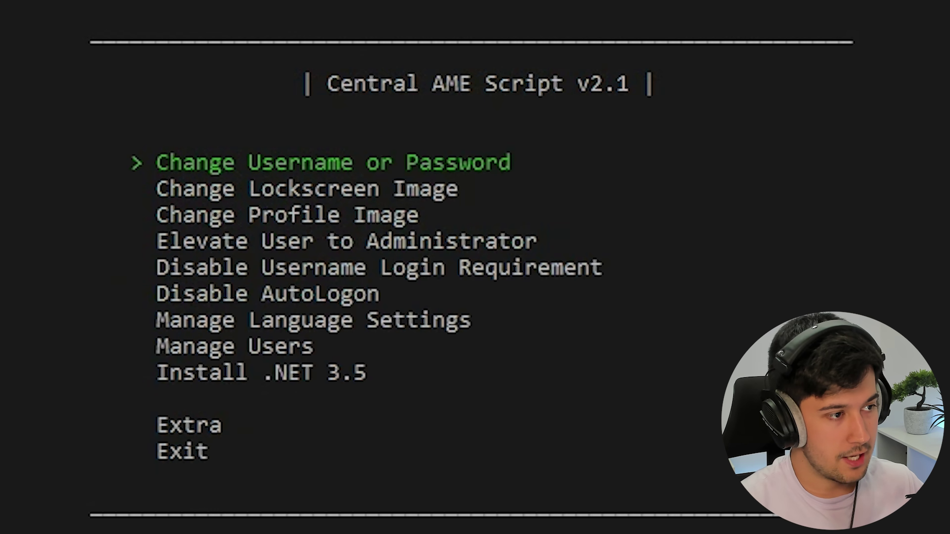
# Step: Step through the lockscreen, profile image, elevation, login, AutoLogon, user management and .NET 3.5 options
pyautogui.press('Down')
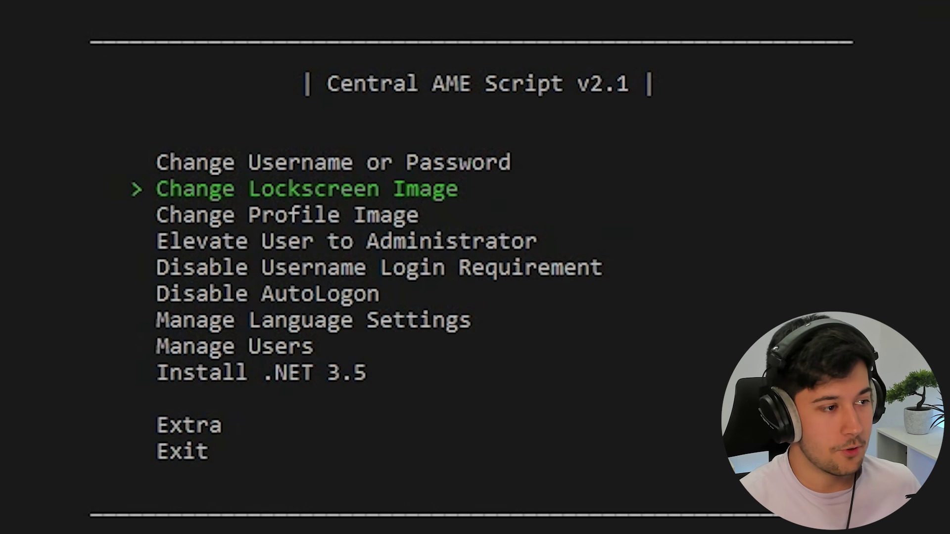
pyautogui.press('Down')
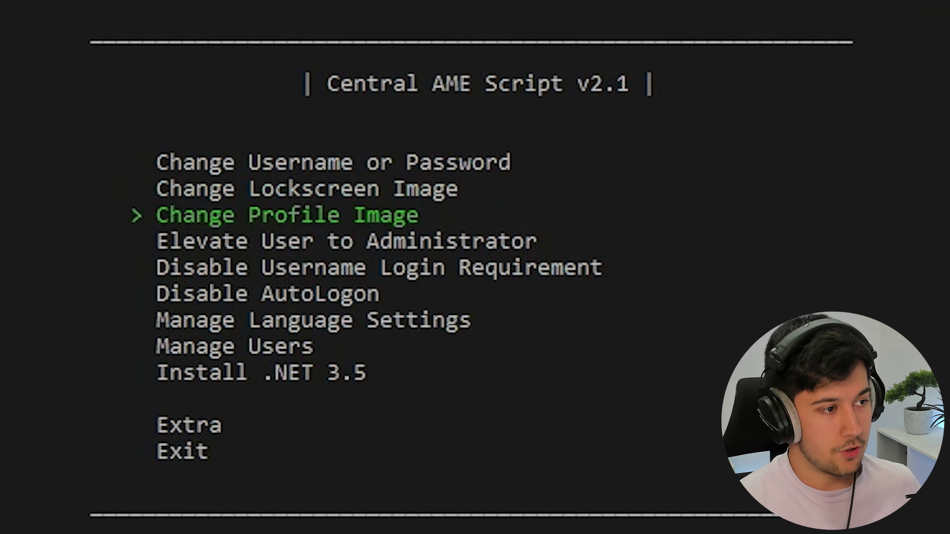
pyautogui.press('Down')
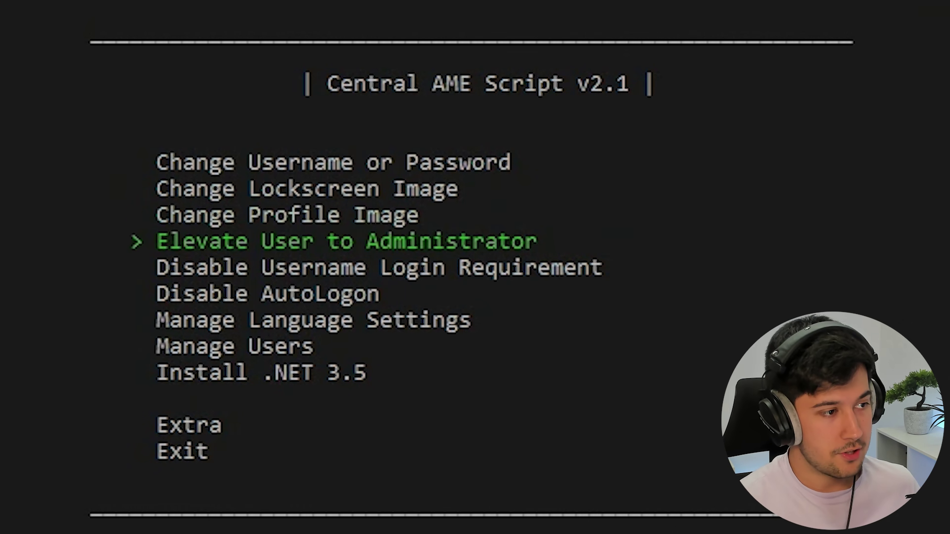
pyautogui.press('Down')
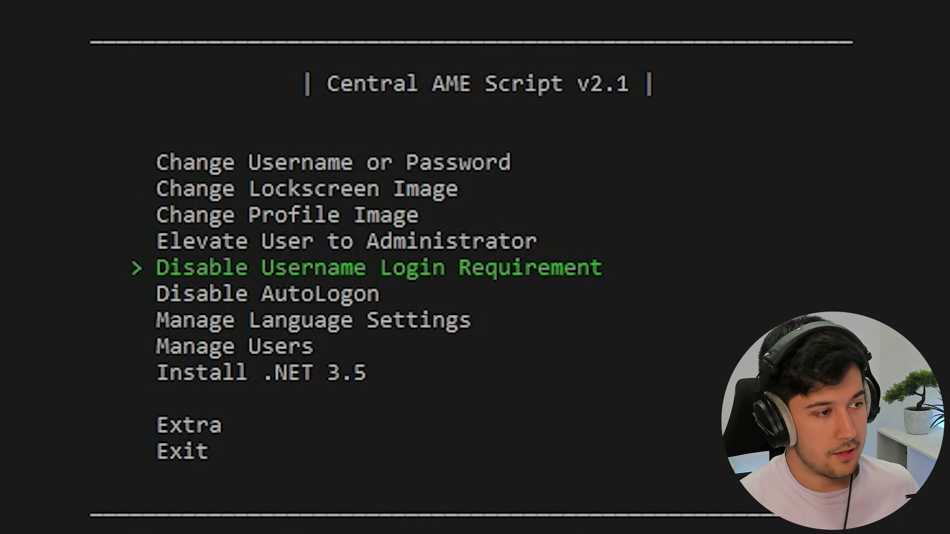
pyautogui.press('Down')
pyautogui.press('Down')
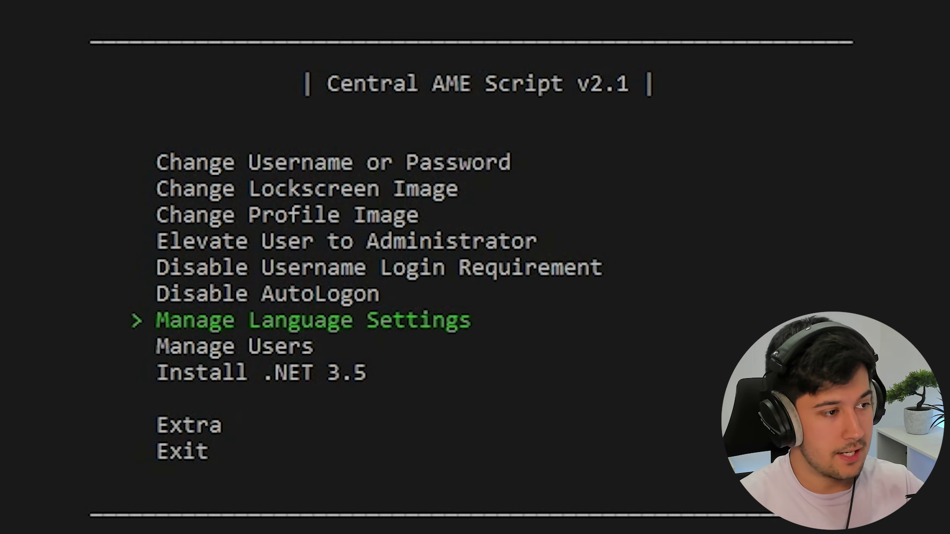
pyautogui.press('Down')
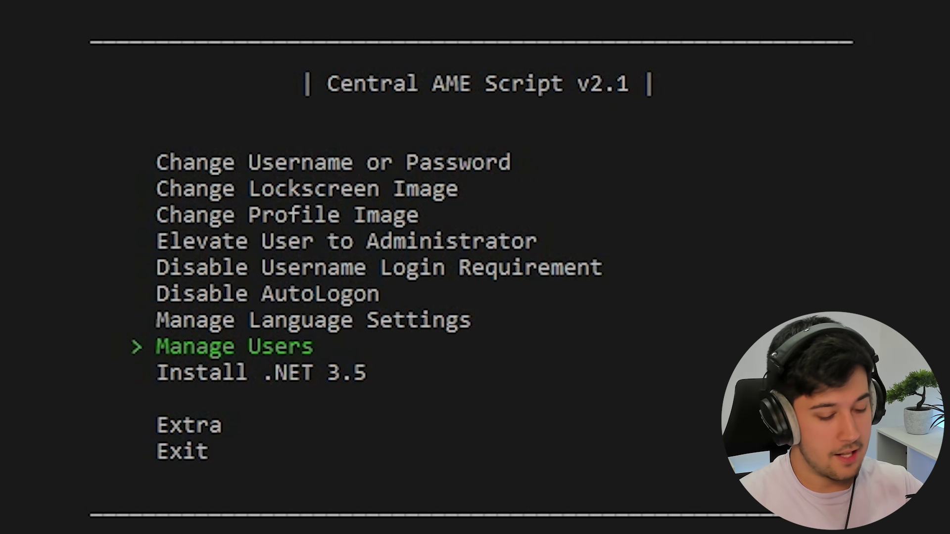
pyautogui.press('Down')
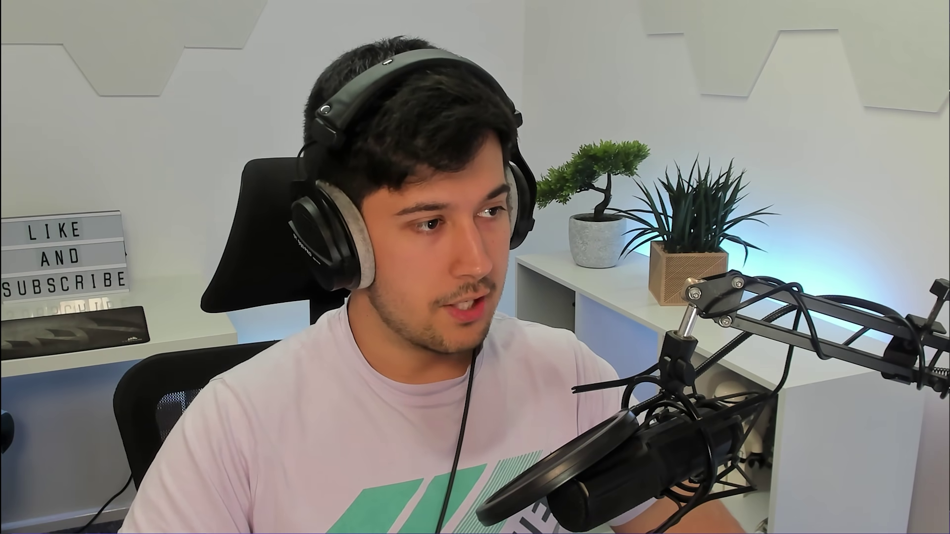
# Step: Open the Extra menu and step through the hibernation, desktop notification and Windows Script Host options
pyautogui.press('Return')
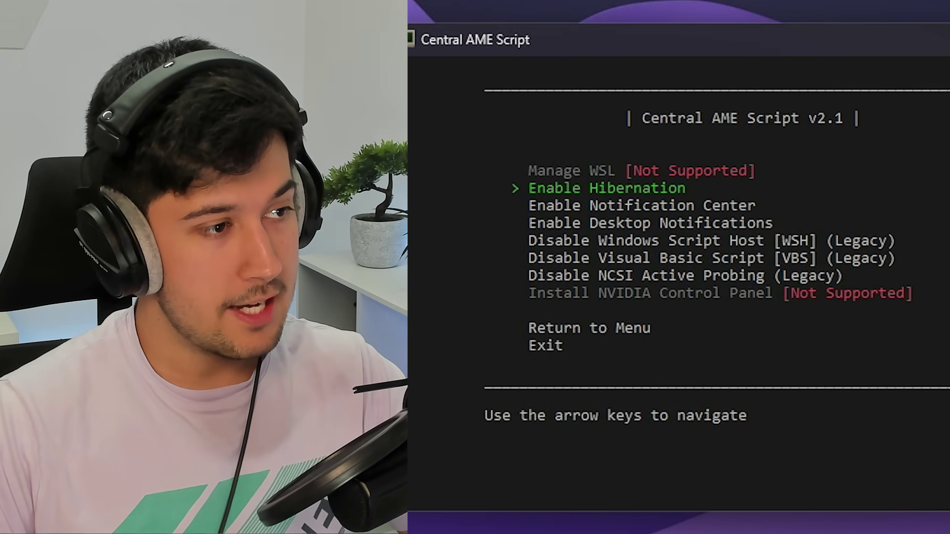
pyautogui.press('Down')
pyautogui.press('Down')
pyautogui.press('Down')
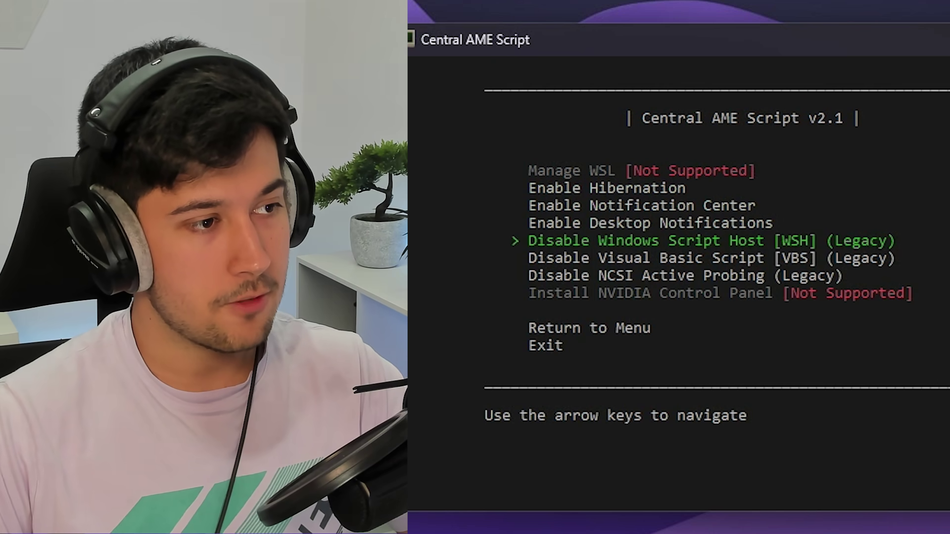
pyautogui.press('Down')
pyautogui.press('Down')
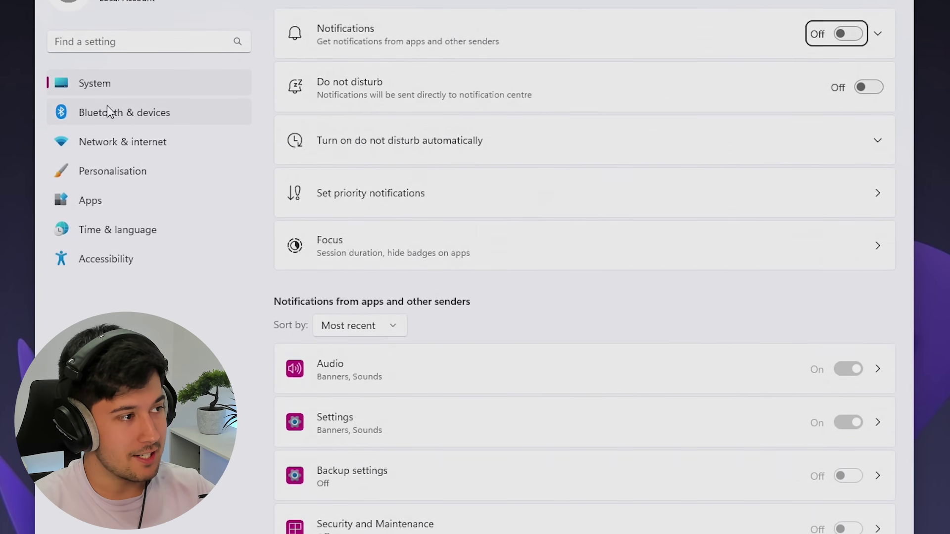
# Step: Browse the Bluetooth & devices, Display, Network & internet, Personalisation and Background settings pages
pyautogui.click(109, 163)
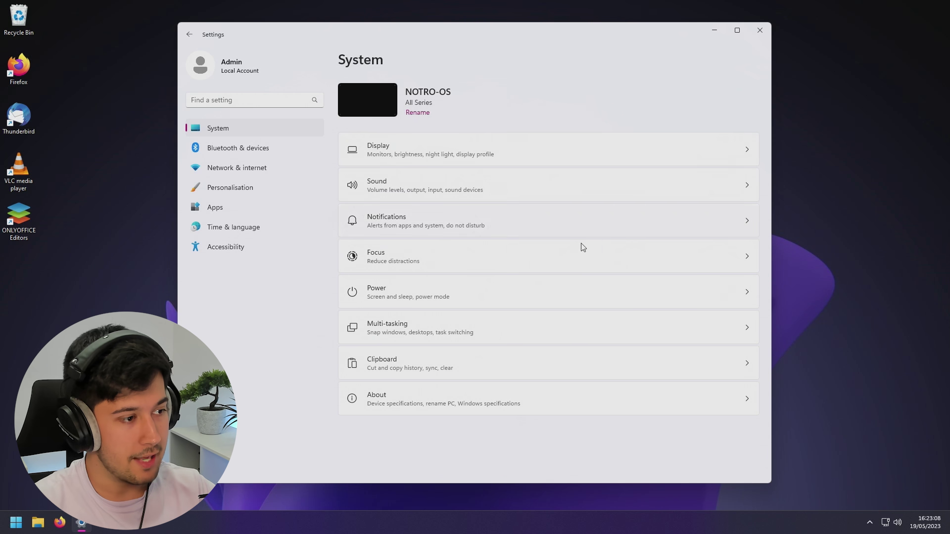
pyautogui.click(490, 156)
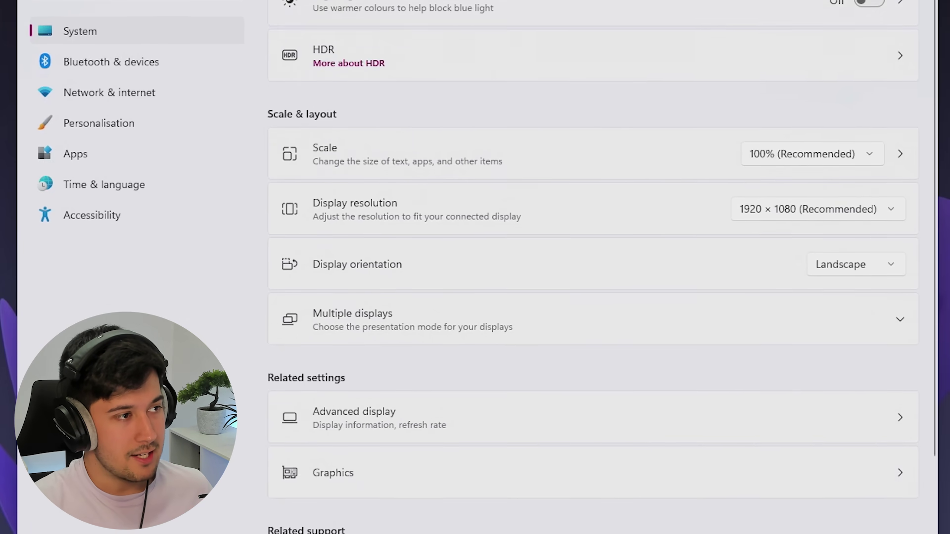
pyautogui.click(161, 98)
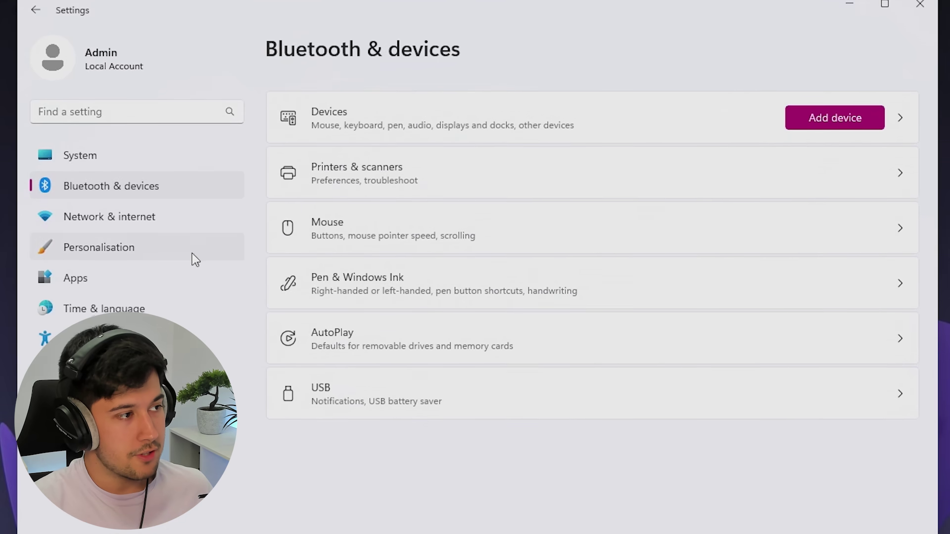
pyautogui.click(129, 238)
pyautogui.click(106, 211)
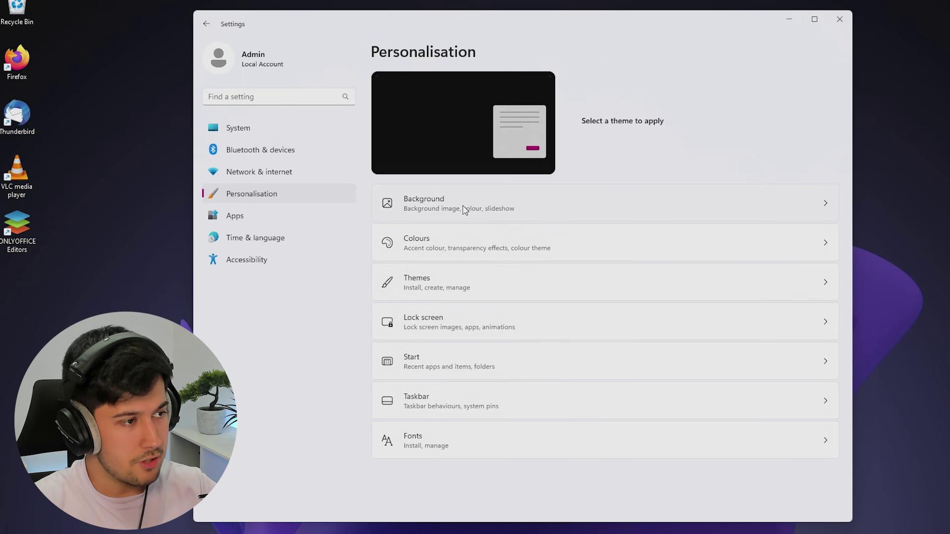
pyautogui.click(465, 210)
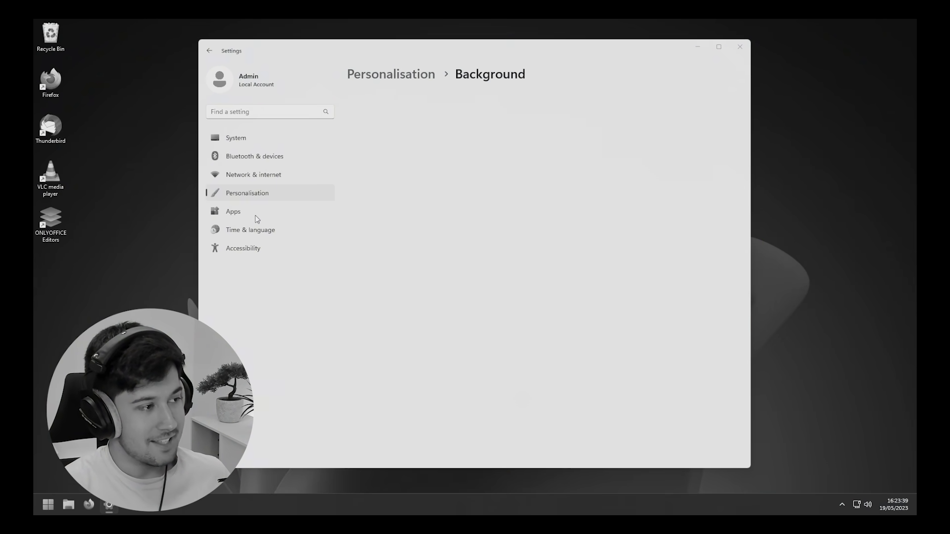
# Step: Visit the Apps, Time & language and Accessibility pages, then return to Personalisation
pyautogui.click(247, 208)
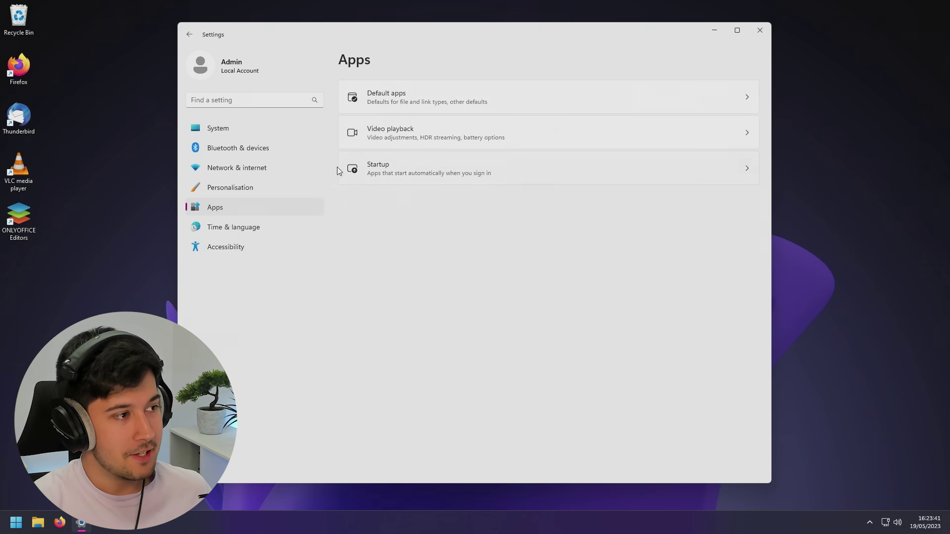
pyautogui.click(234, 227)
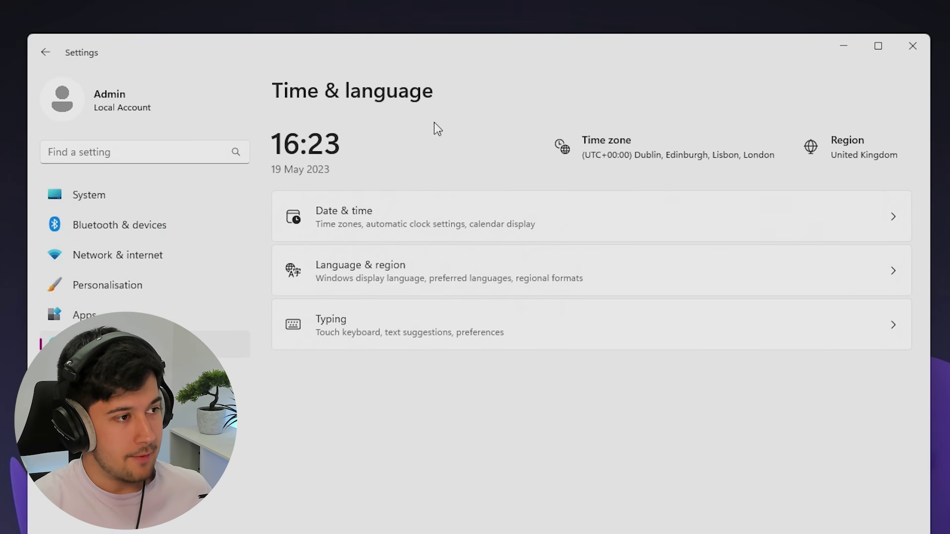
pyautogui.click(143, 375)
pyautogui.scroll(-1, 484, 281)
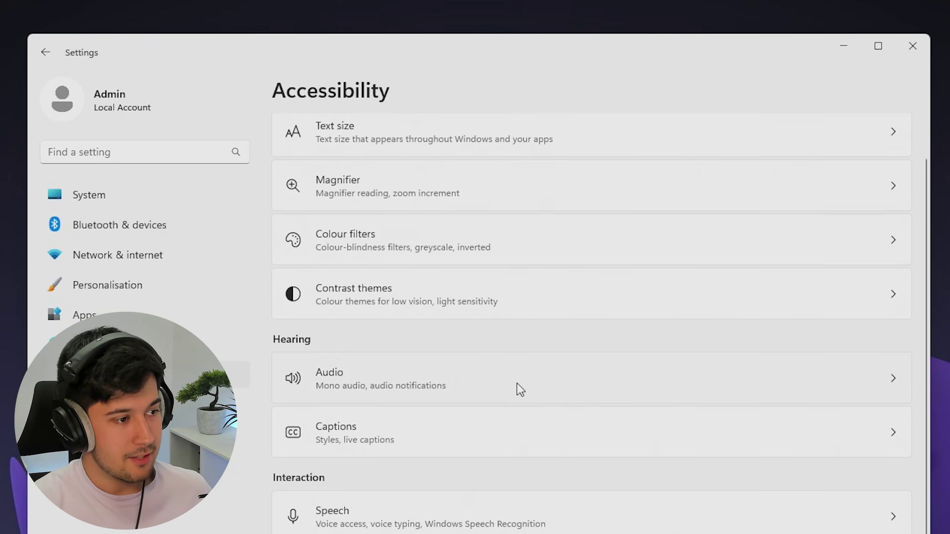
pyautogui.scroll(1, 518, 388)
pyautogui.click(131, 290)
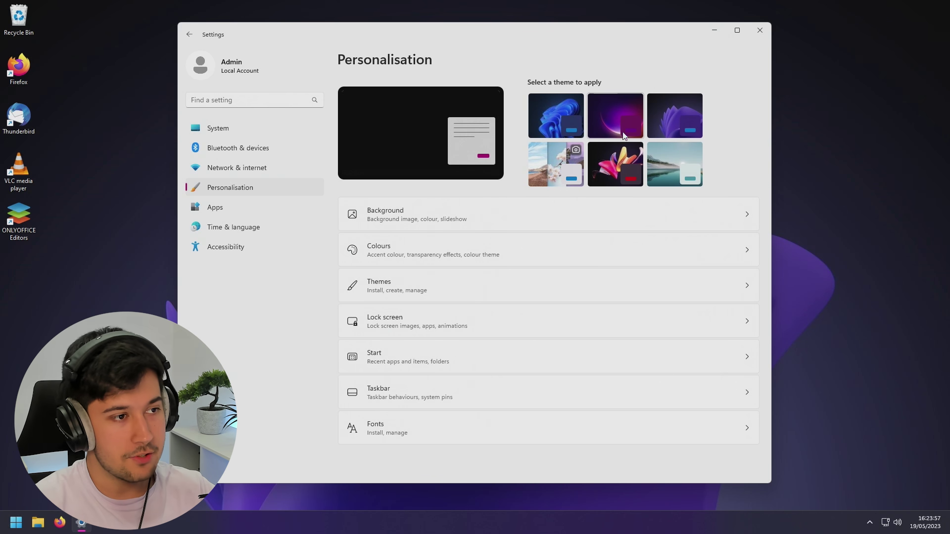
# Step: Apply the Glow theme with its purple wallpaper and close Settings
pyautogui.click(614, 114)
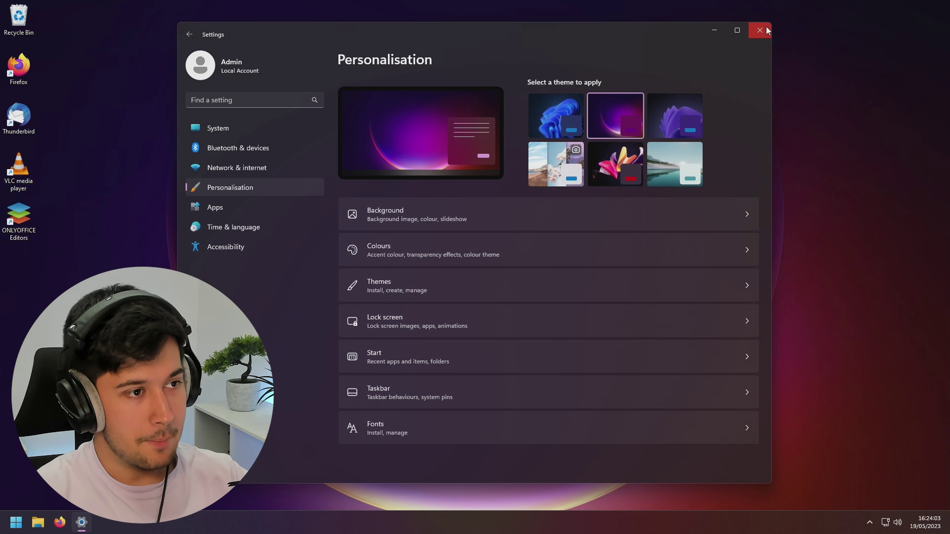
pyautogui.click(760, 30)
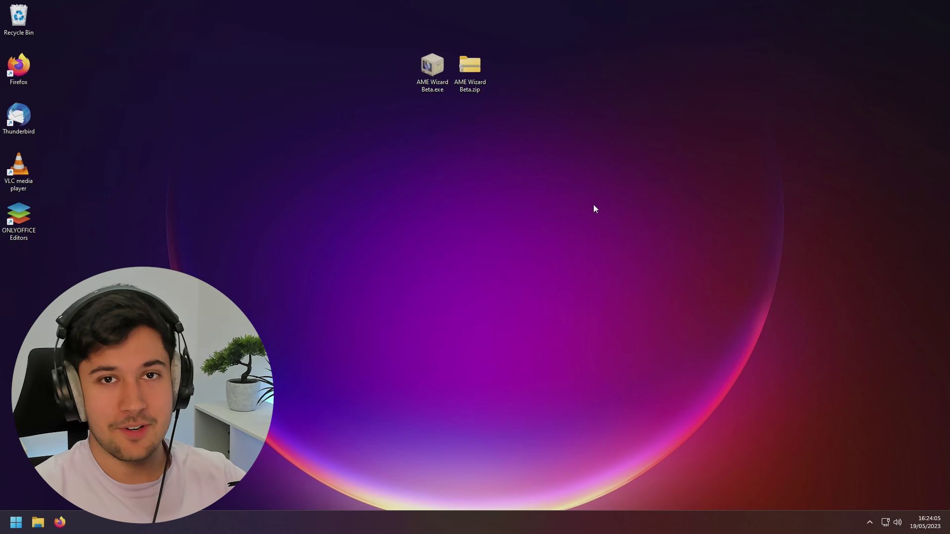
# Step: Show and then hide the overflow tray icons, then open and dismiss Quick Settings
pyautogui.click(869, 522)
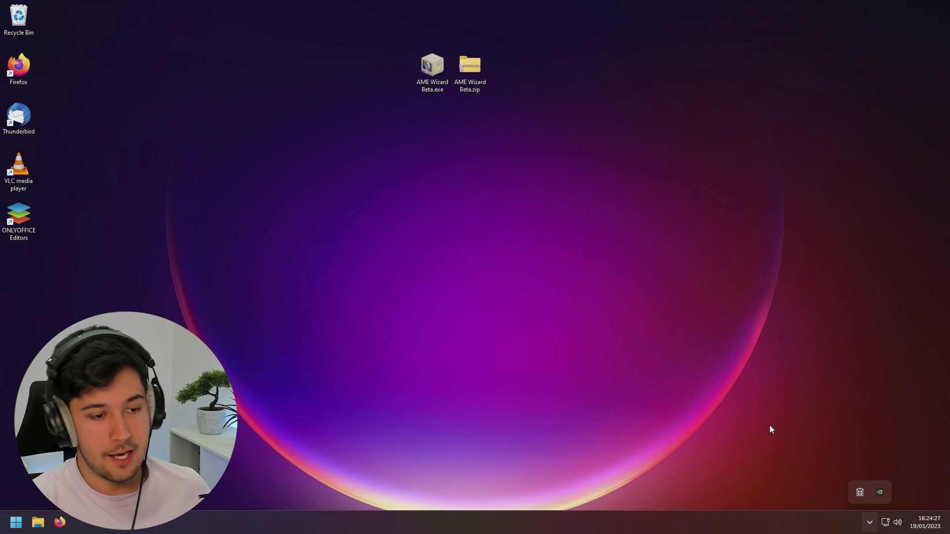
pyautogui.click(868, 527)
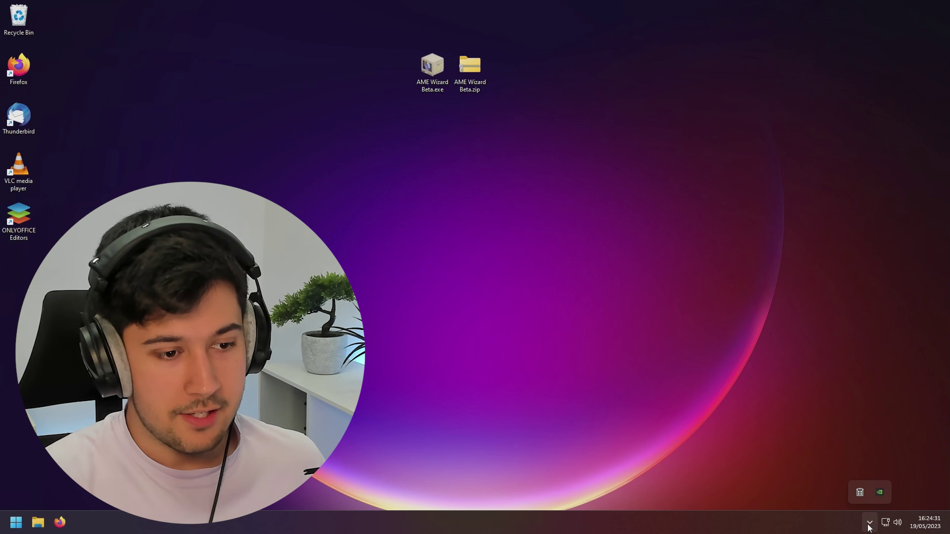
pyautogui.click(868, 523)
pyautogui.click(897, 523)
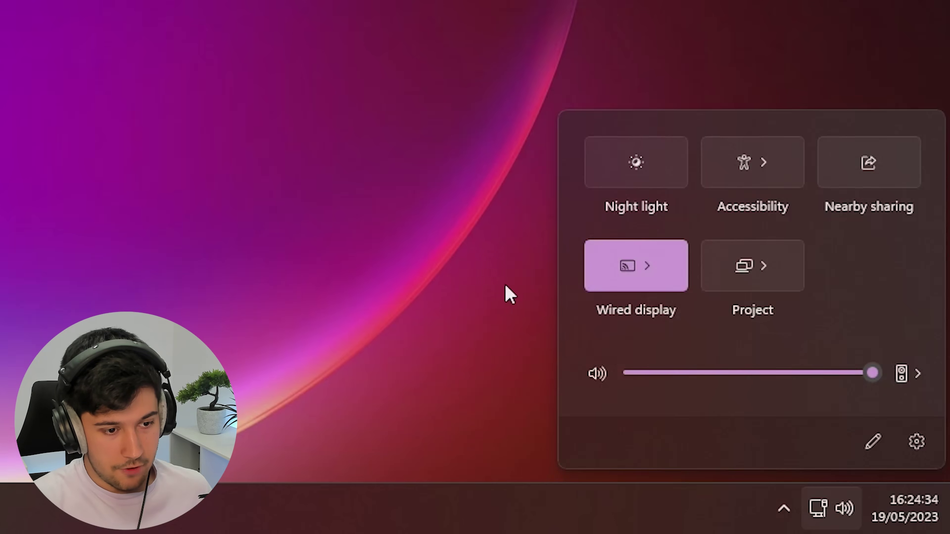
pyautogui.click(504, 292)
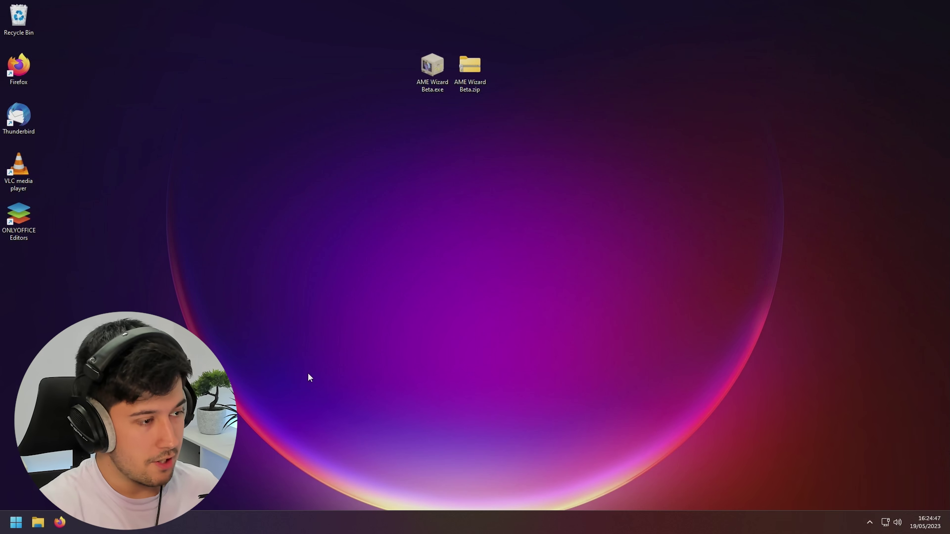
# Step: Open Task Manager with Ctrl+Shift+Esc, review CPU performance, then scroll the Processes list
pyautogui.hotkey('ctrl', 'shift', 'Escape')
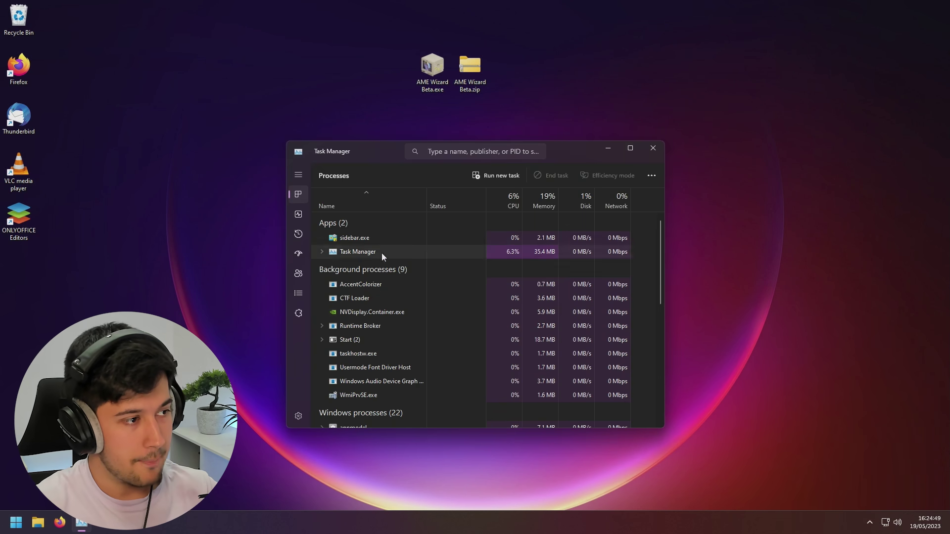
pyautogui.click(299, 215)
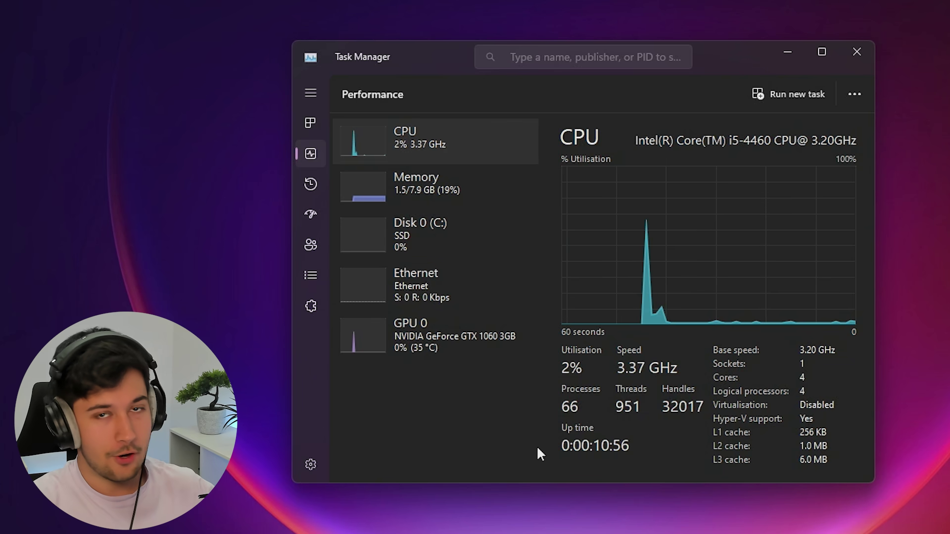
pyautogui.click(309, 121)
pyautogui.scroll(-10, 588, 252)
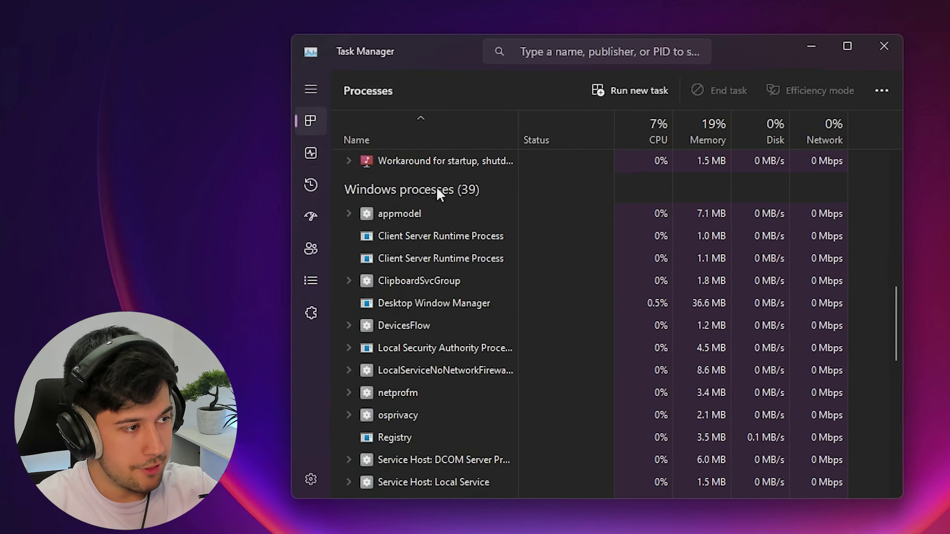
pyautogui.scroll(-5, 461, 347)
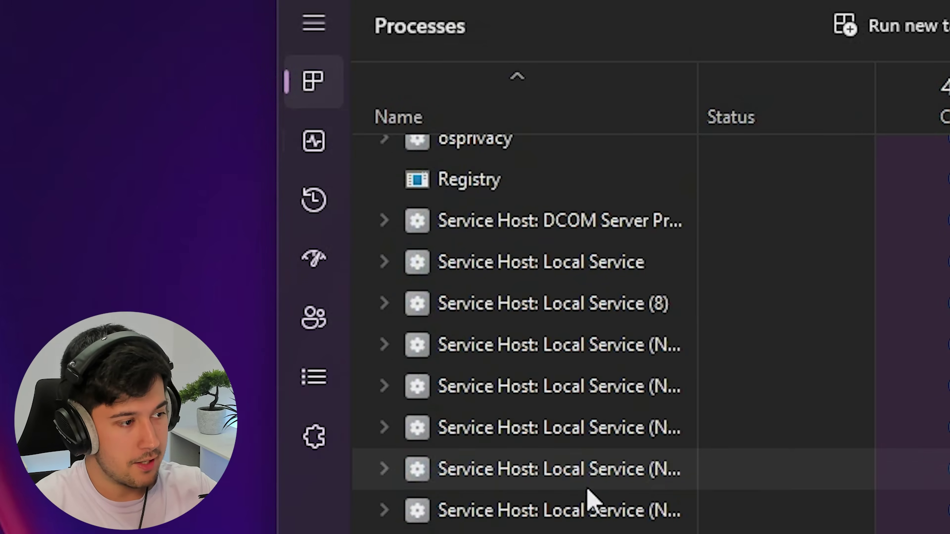
pyautogui.scroll(-5, 592, 500)
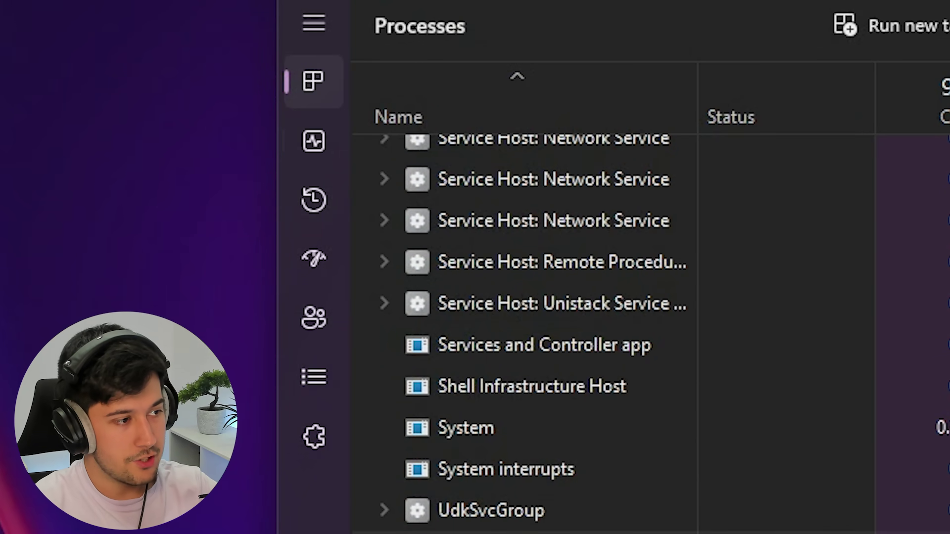
pyautogui.scroll(3, 534, 381)
pyautogui.scroll(-3, 538, 329)
pyautogui.scroll(6, 538, 329)
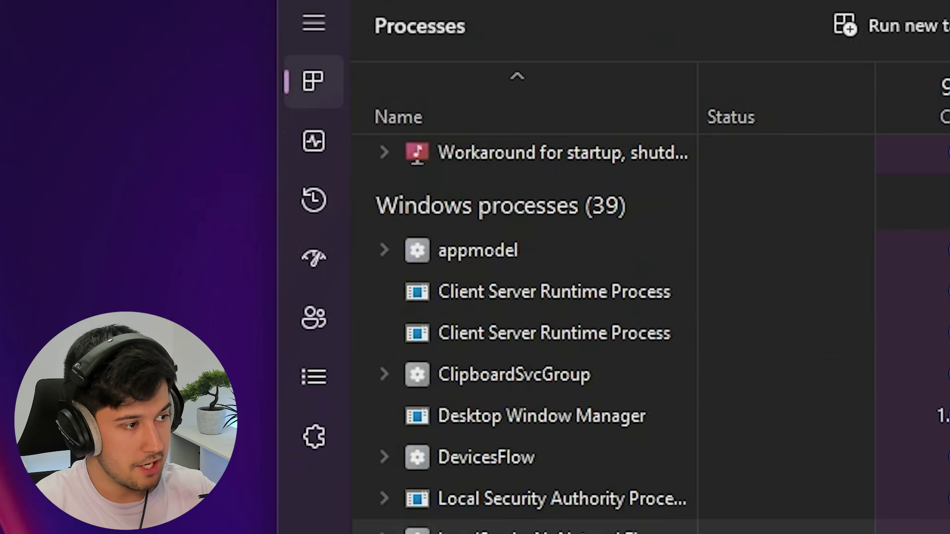
pyautogui.scroll(10, 610, 519)
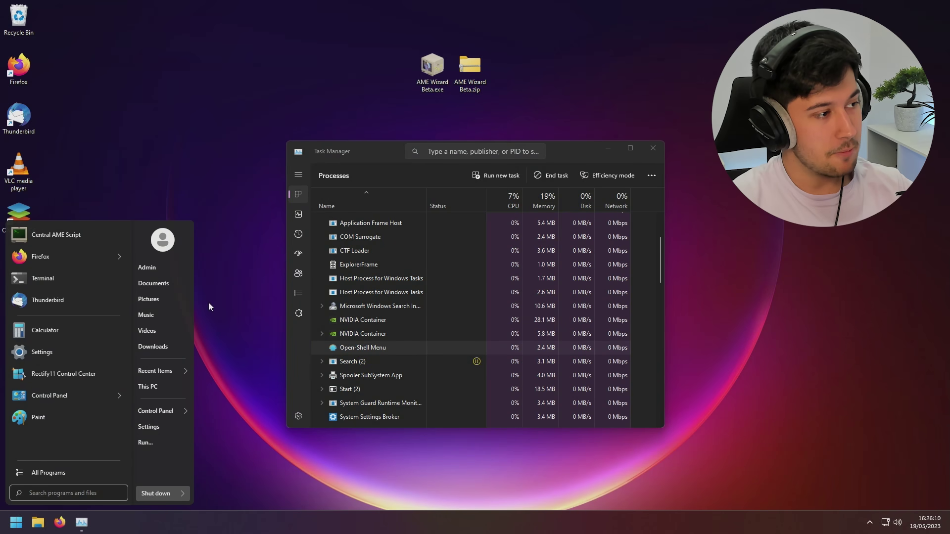
# Step: Dismiss the Start menu, refocus Task Manager and scroll to the sounds workaround process
pyautogui.click(269, 250)
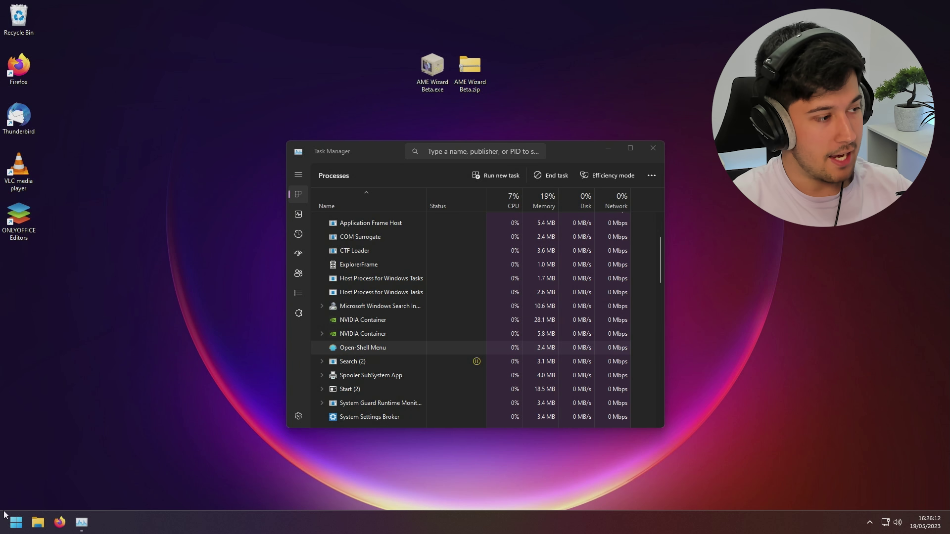
pyautogui.click(361, 335)
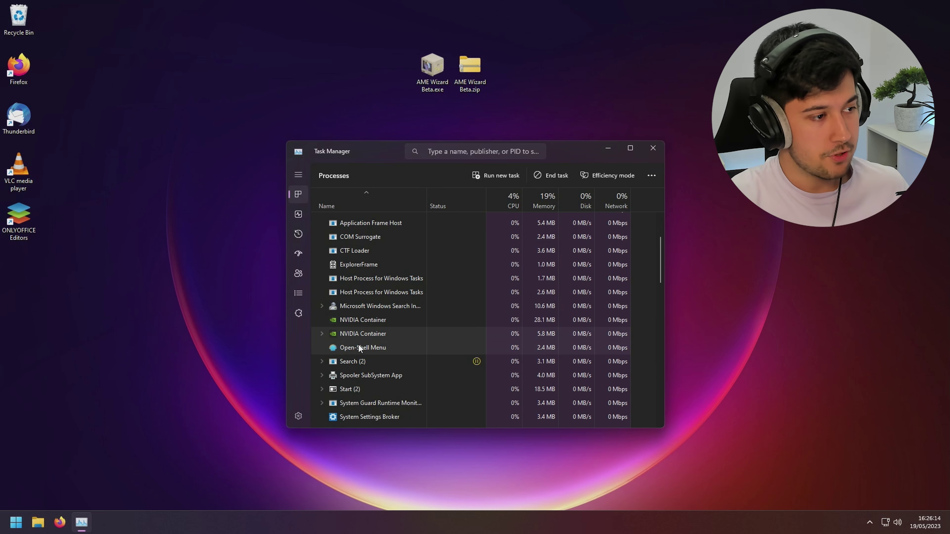
pyautogui.scroll(-3, 396, 336)
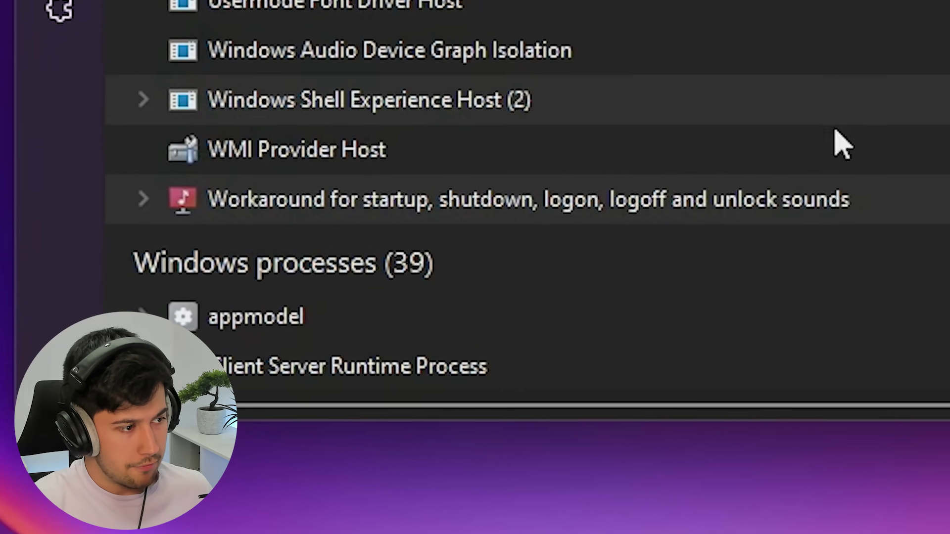
# Step: View Properties of ClassicSoundsService.exe on its Compatibility, Security and Details tabs
pyautogui.rightClick(368, 193)
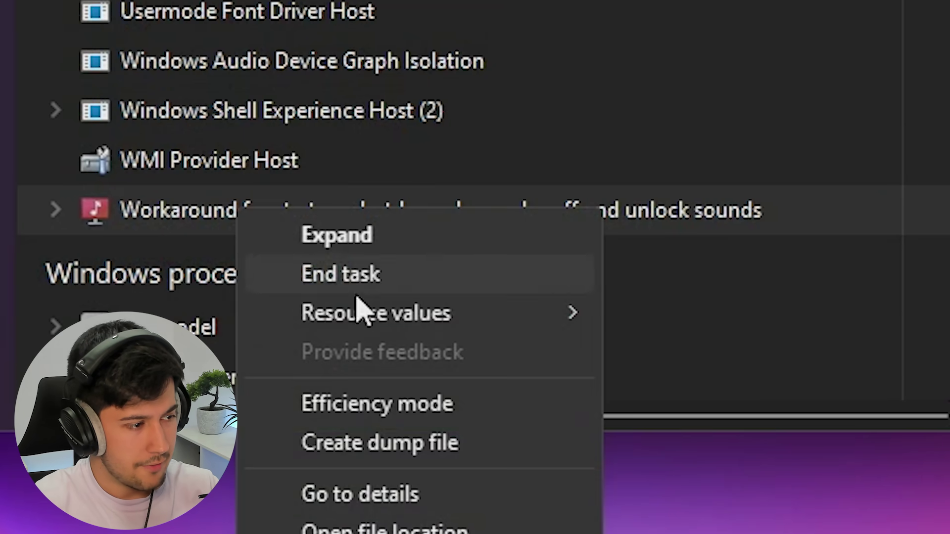
pyautogui.click(356, 533)
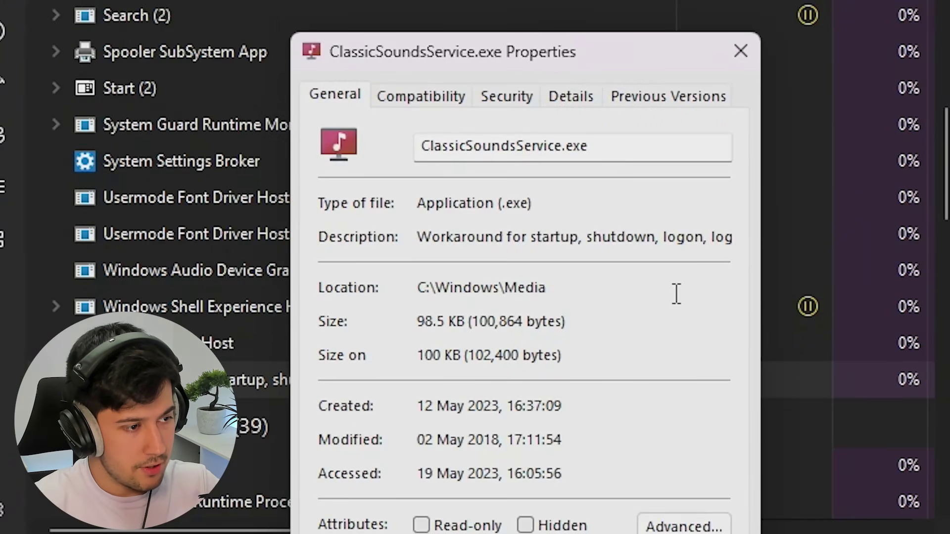
pyautogui.click(434, 97)
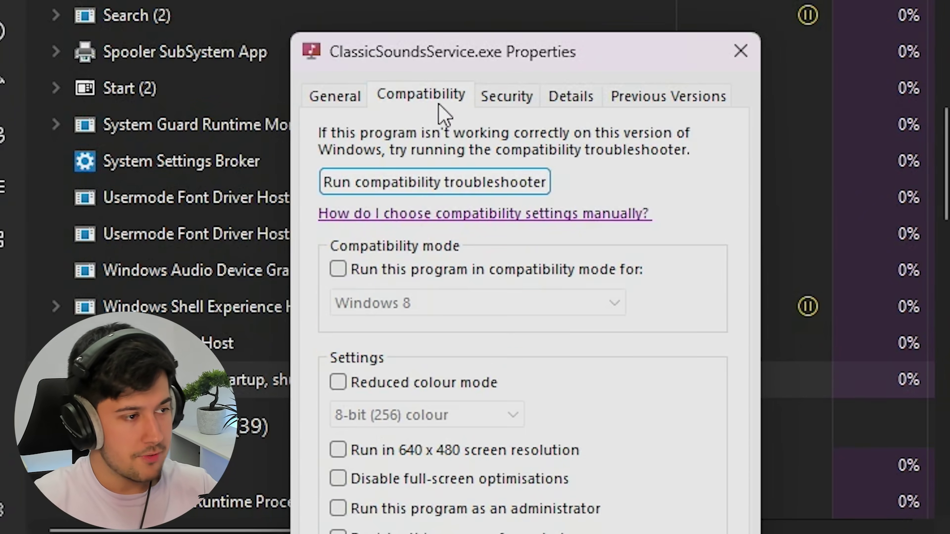
pyautogui.click(525, 103)
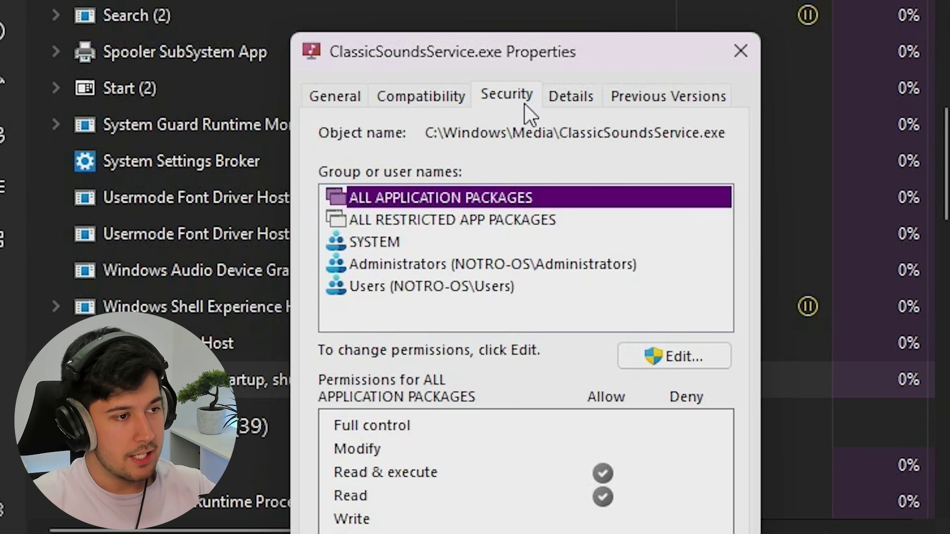
pyautogui.click(572, 102)
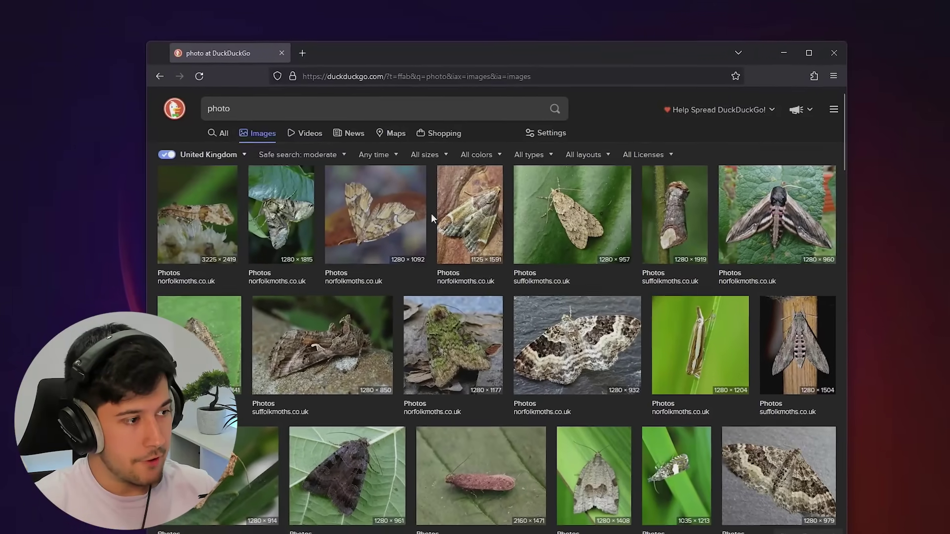
# Step: Preview the brown moth photo, drag it onto the desktop to save it, and minimize Firefox
pyautogui.click(218, 329)
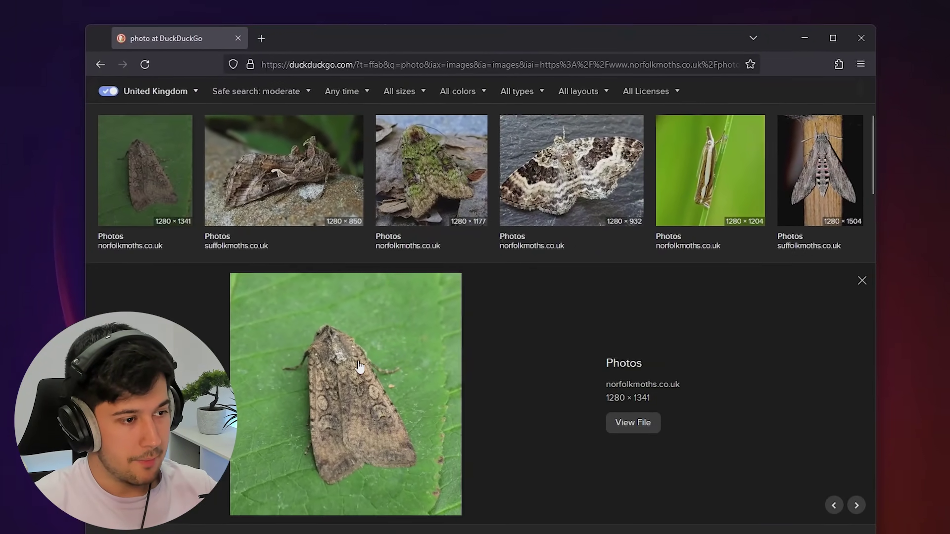
pyautogui.moveTo(359, 366); pyautogui.dragTo(945, 295)
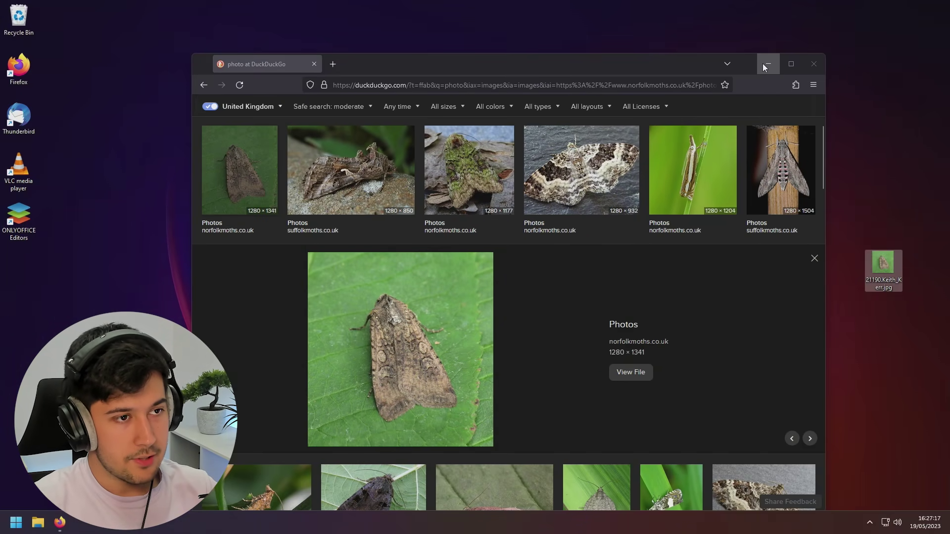
pyautogui.click(766, 63)
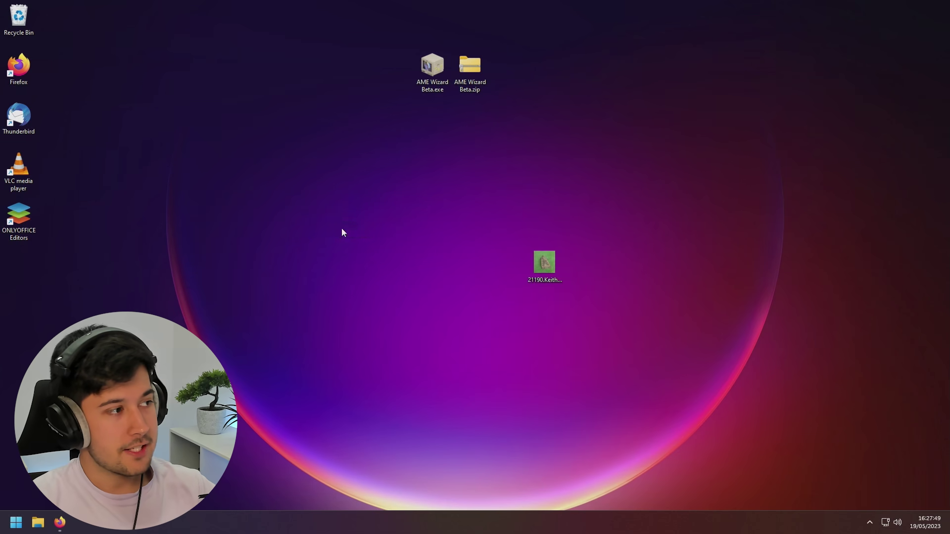
# Step: Drag the saved moth photo into the Recycle Bin and bring up the Start menu
pyautogui.moveTo(544, 262); pyautogui.dragTo(356, 213)
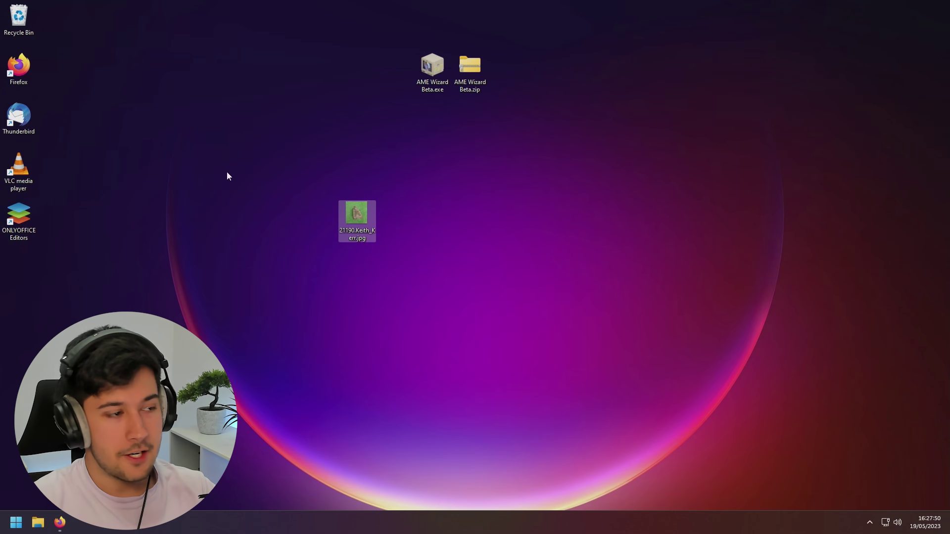
pyautogui.moveTo(27, 14); pyautogui.dragTo(27, 16)
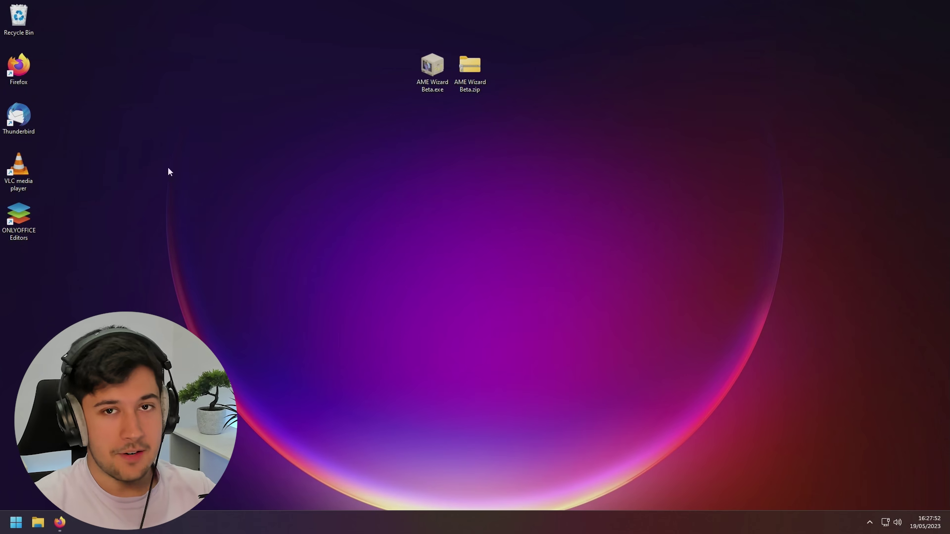
pyautogui.click(14, 525)
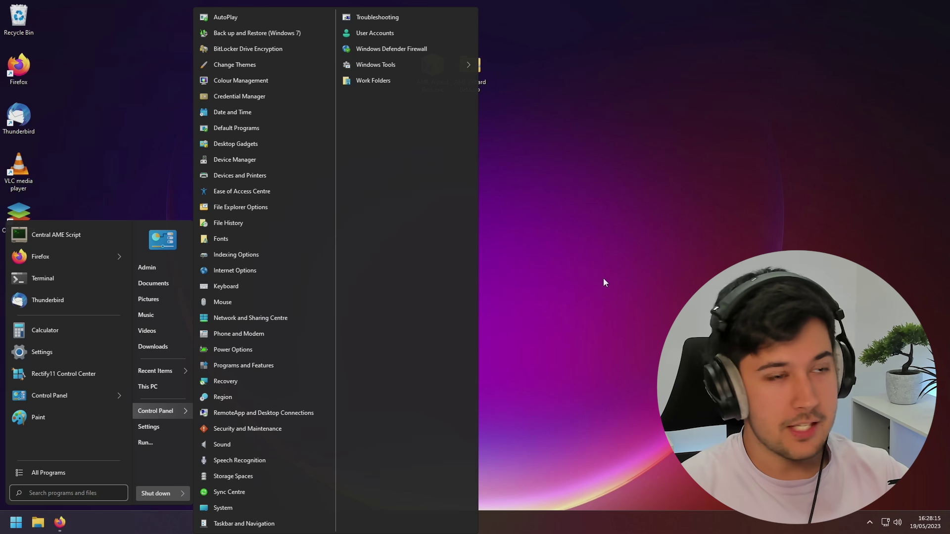
# Step: Dismiss the Open-Shell Start menu and its Control Panel list from the empty desktop
pyautogui.click(567, 238)
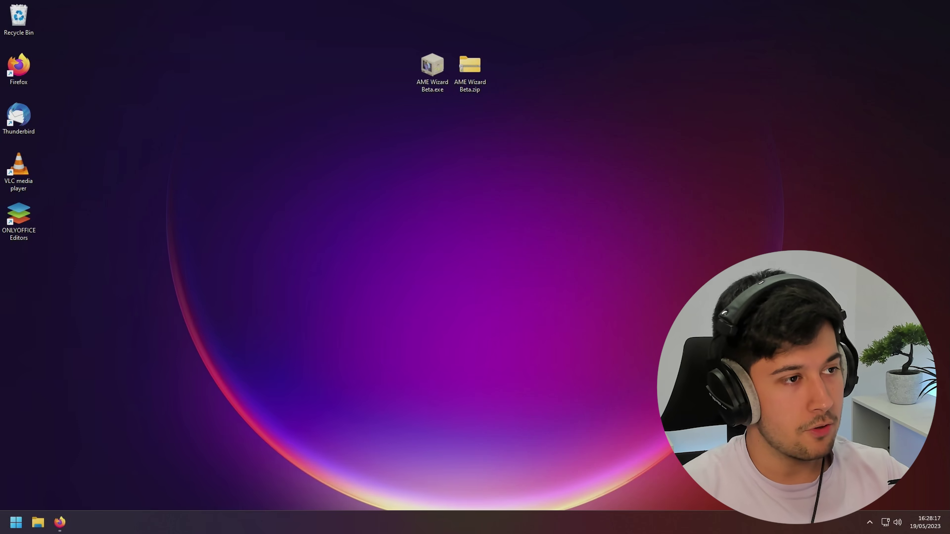